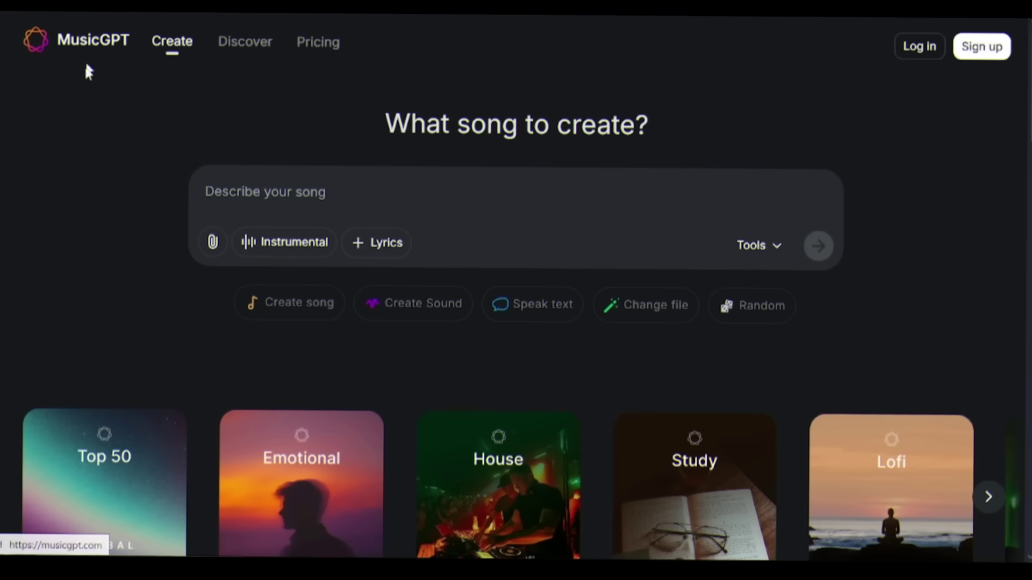
pyautogui.scroll(-4, 933, 311)
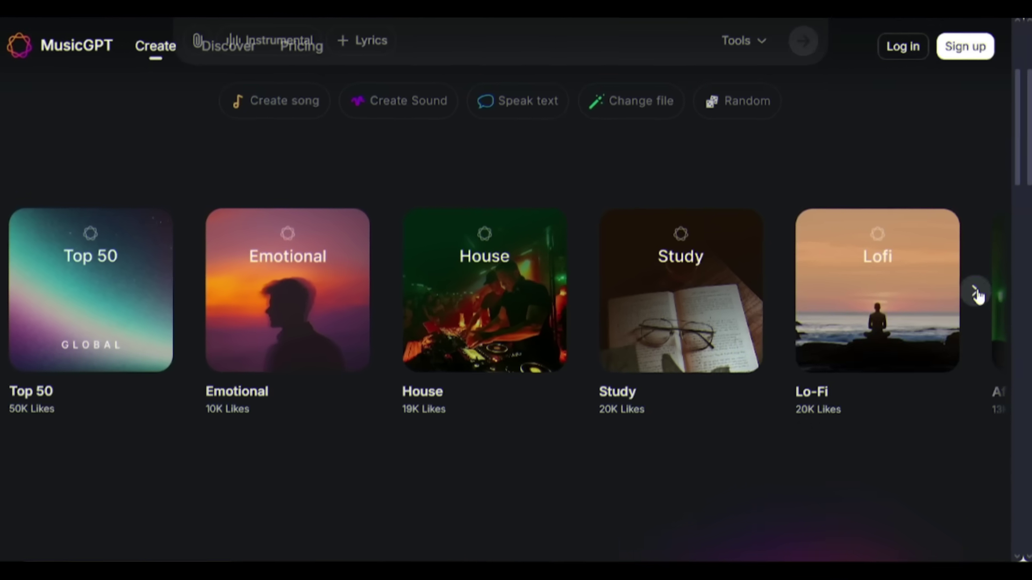
pyautogui.click(976, 295)
pyautogui.click(977, 295)
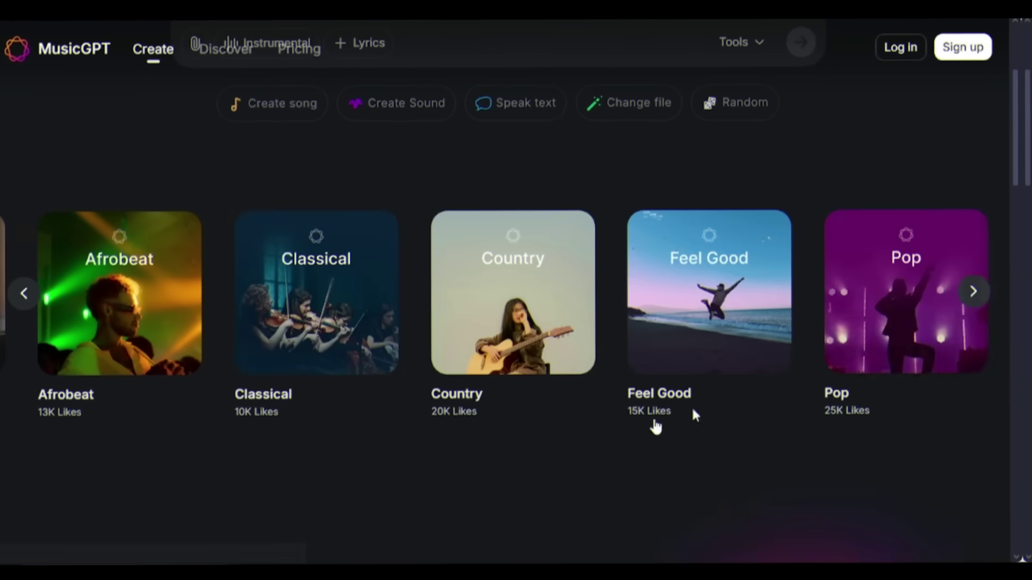
pyautogui.scroll(-5, 1020, 173)
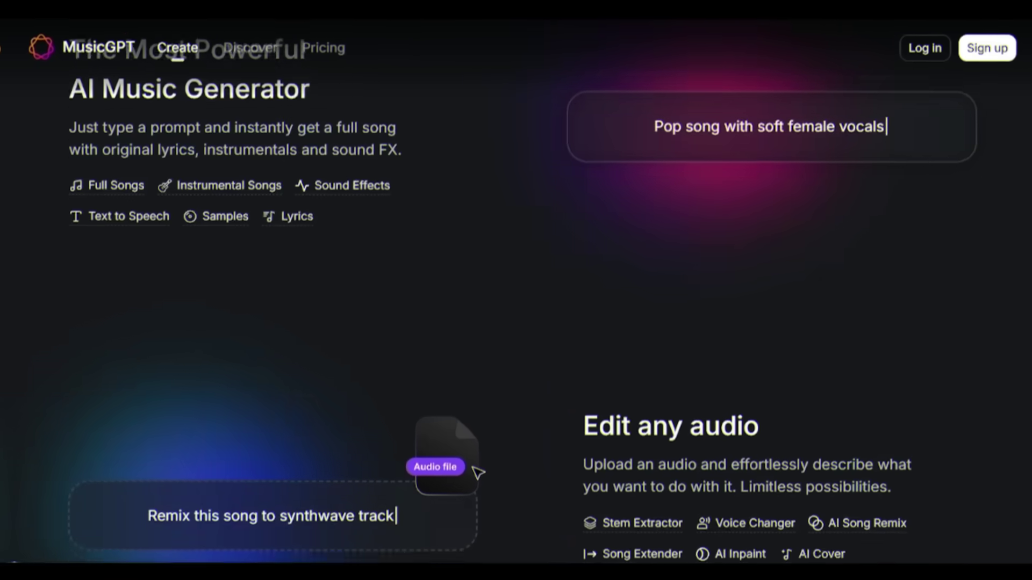
pyautogui.scroll(-3, 515, 290)
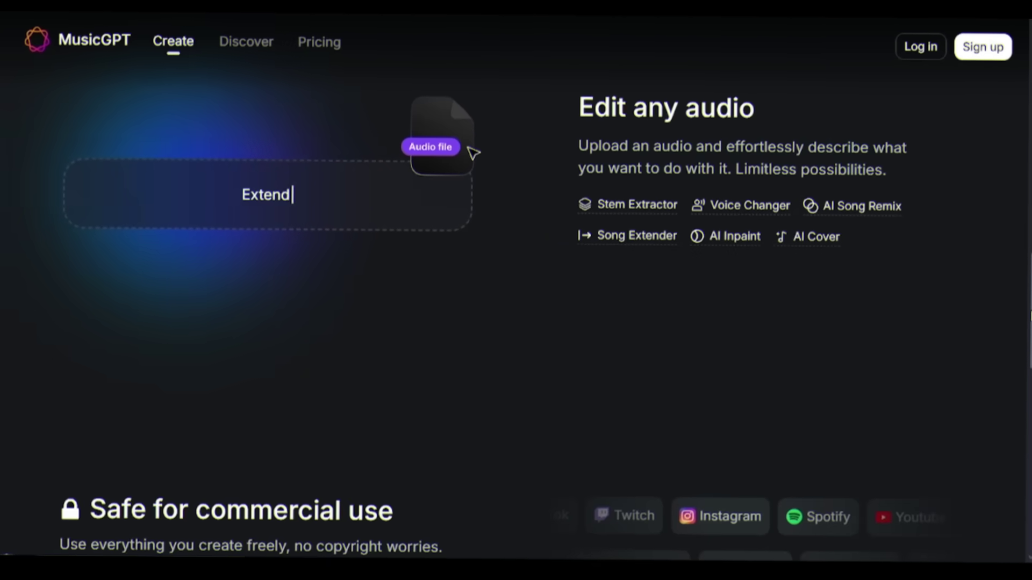
pyautogui.scroll(3, 516, 290)
pyautogui.scroll(-15, 1001, 494)
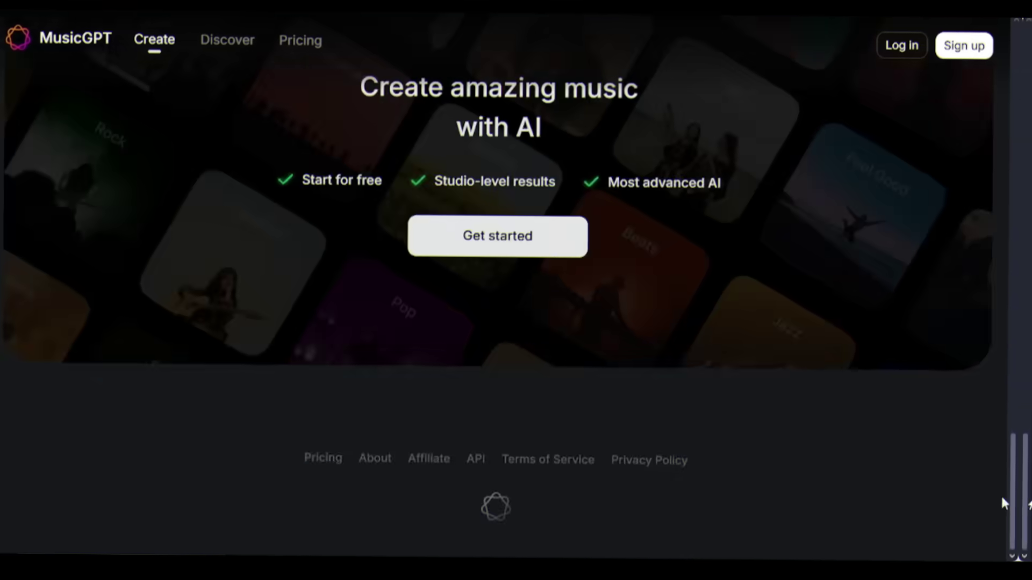
pyautogui.scroll(20, 1000, 494)
pyautogui.scroll(2, 516, 290)
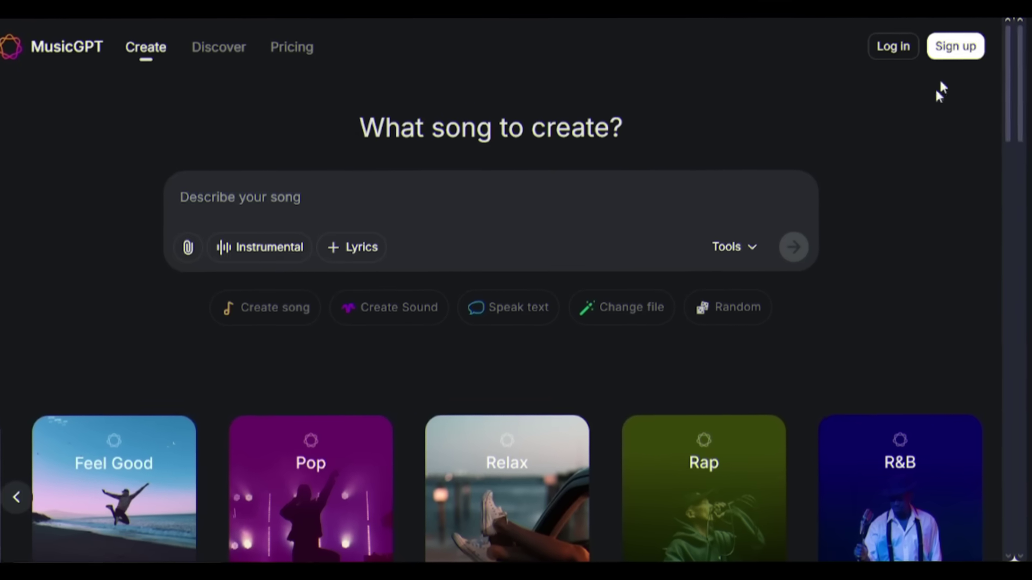
# - Sign in with Google and submit the K-pop self-love prompt to create the Radiant Me song
pyautogui.click(957, 48)
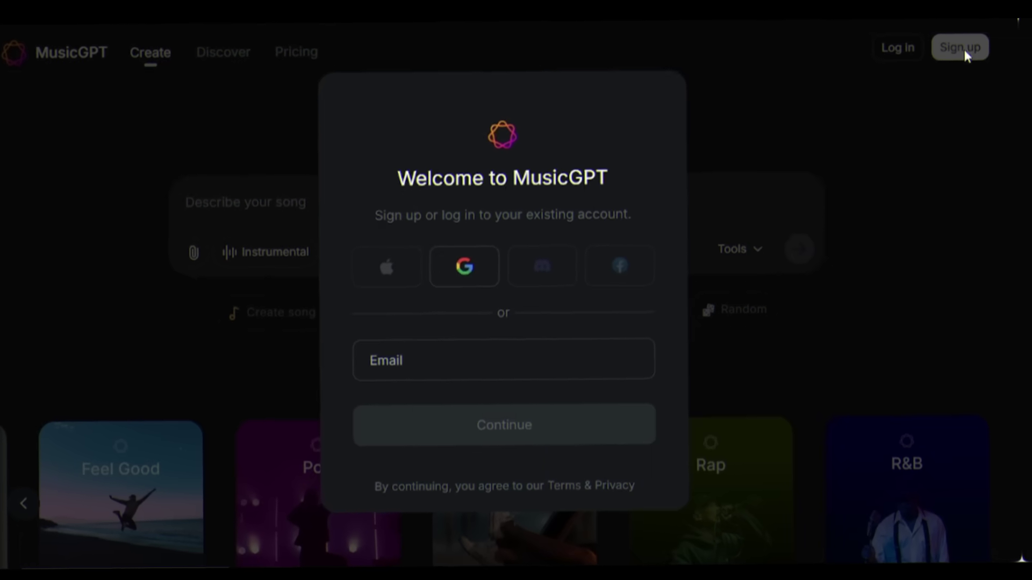
pyautogui.click(469, 265)
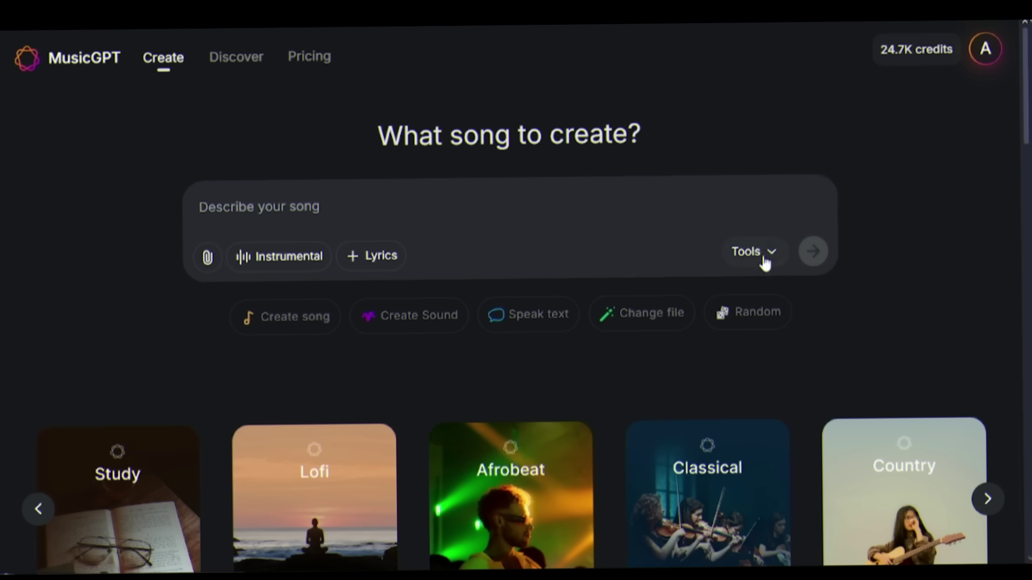
pyautogui.click(764, 259)
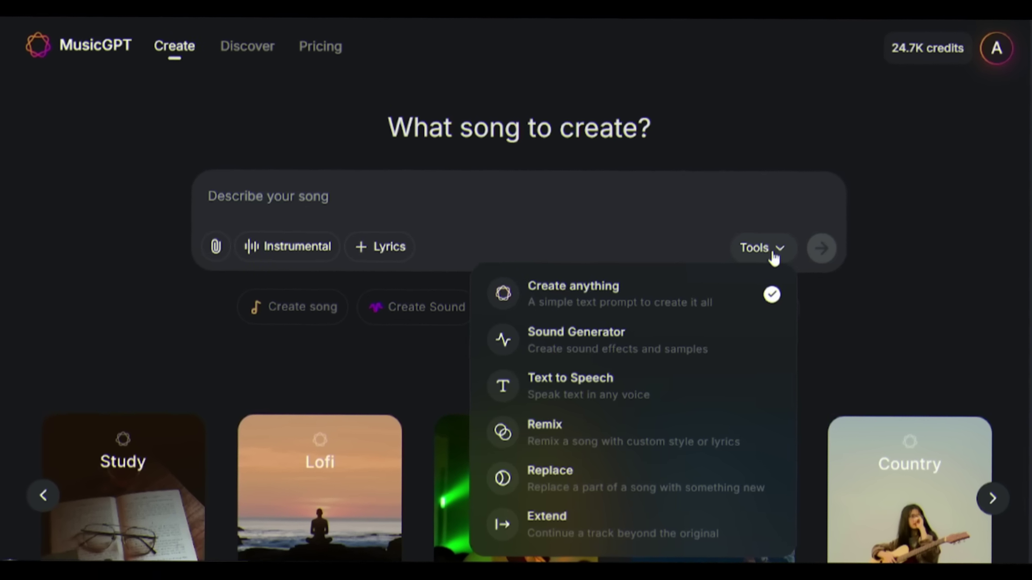
pyautogui.click(308, 204)
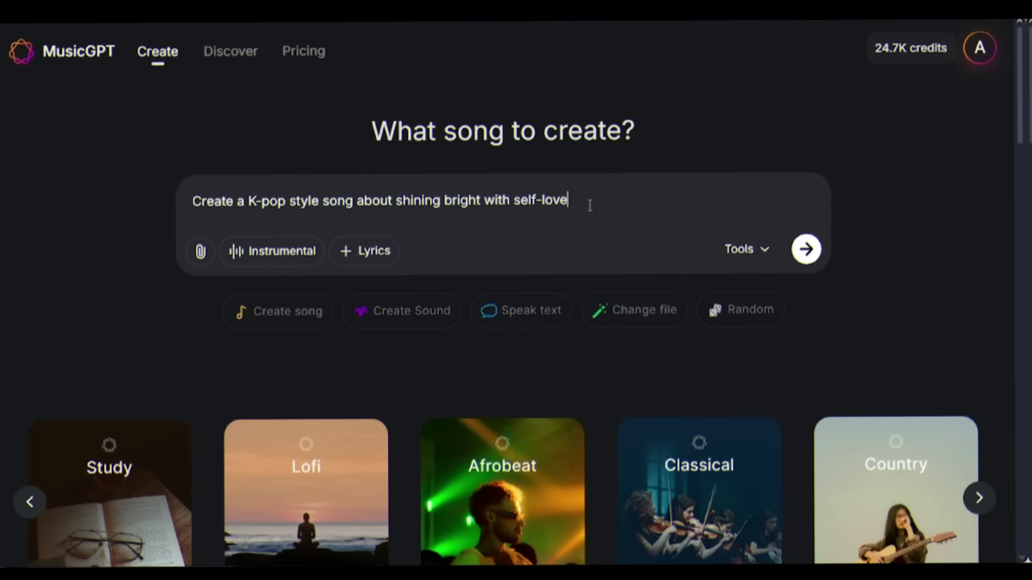
pyautogui.click(821, 251)
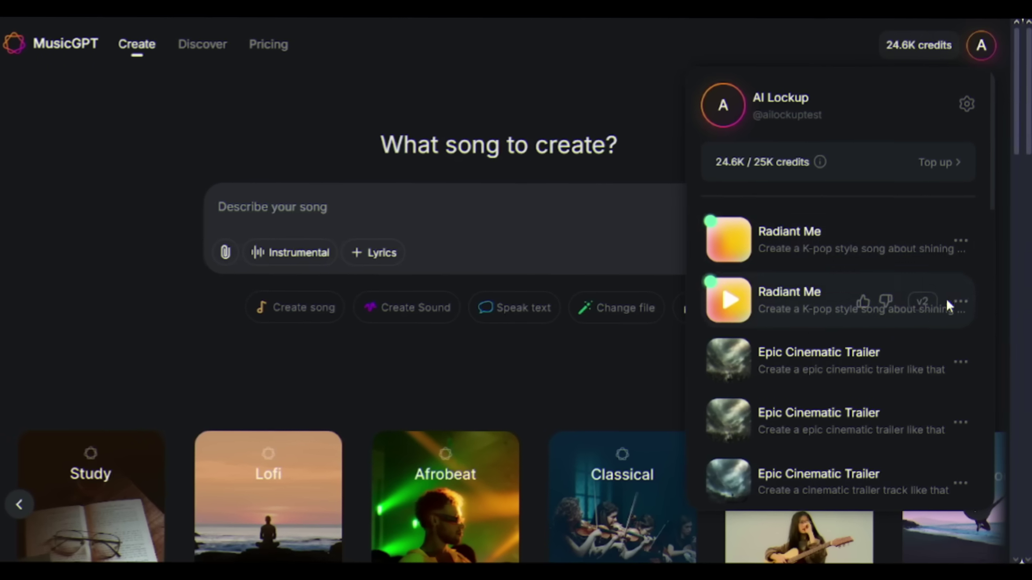
# - Play the first Radiant Me version, then switch to the second
pyautogui.click(731, 248)
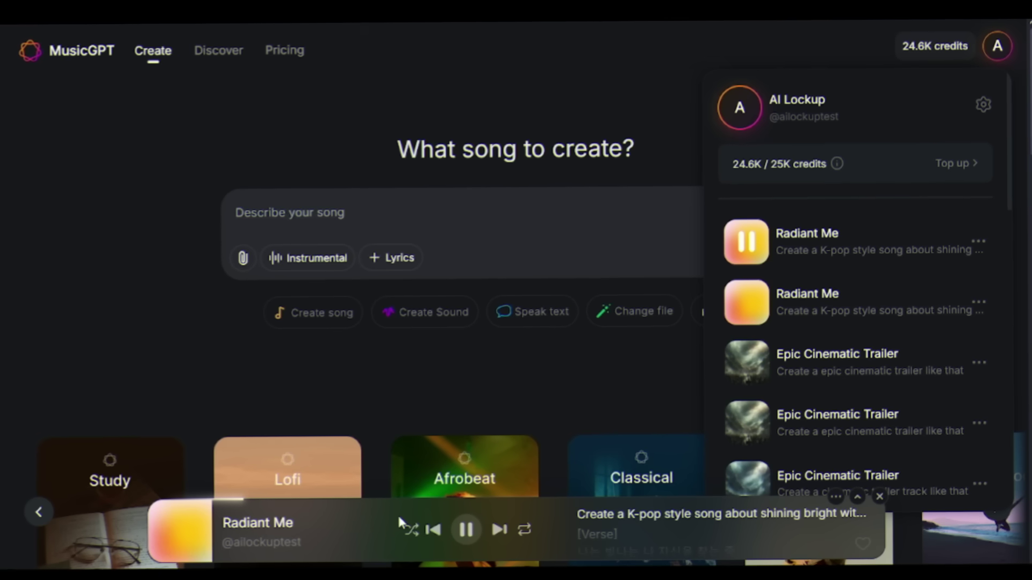
pyautogui.click(751, 307)
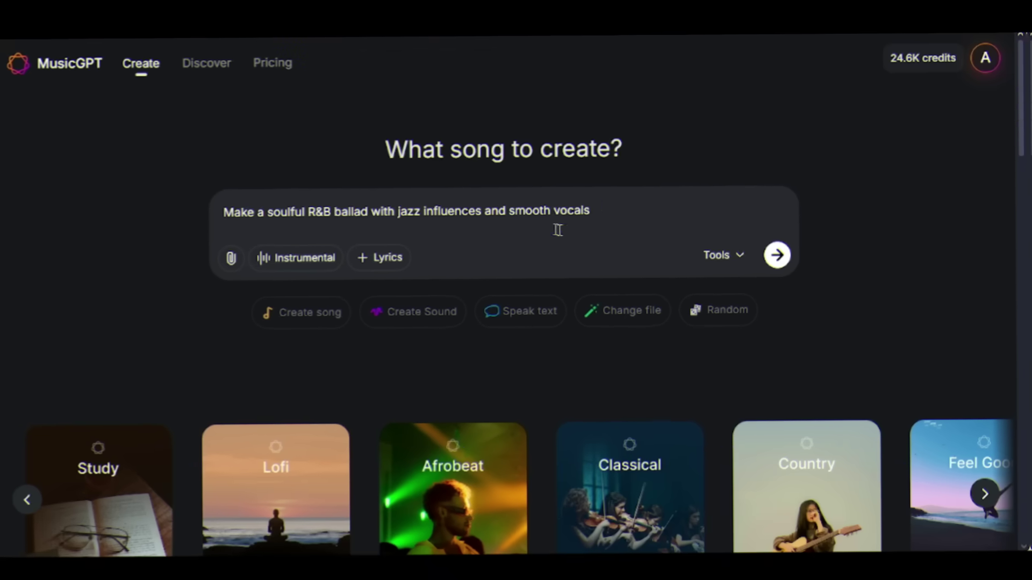
# - Add 'male voice' to the R&B ballad prompt, generate it, and play both Whispering Heart versions
pyautogui.write('ale voice')
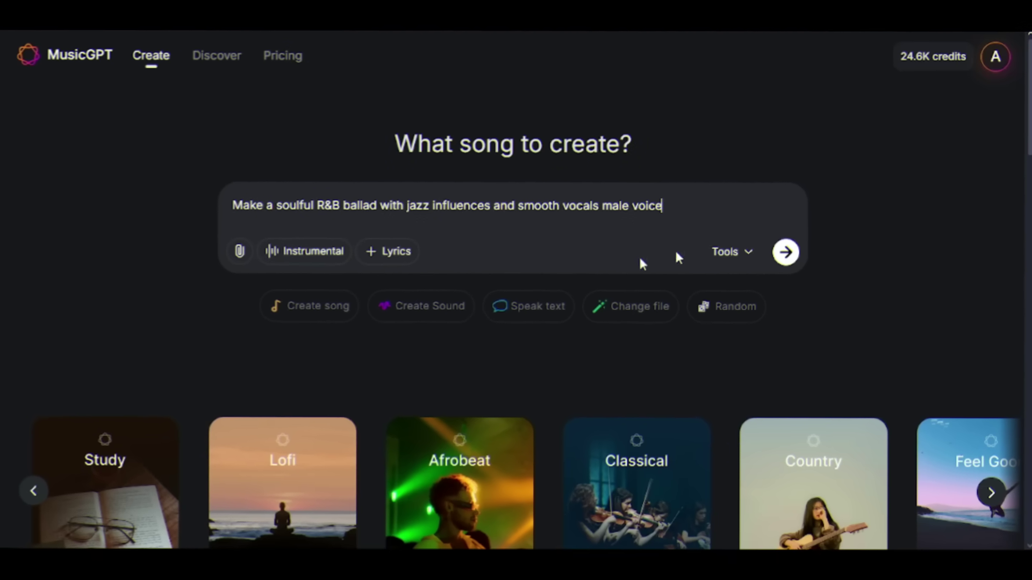
pyautogui.press('Return')
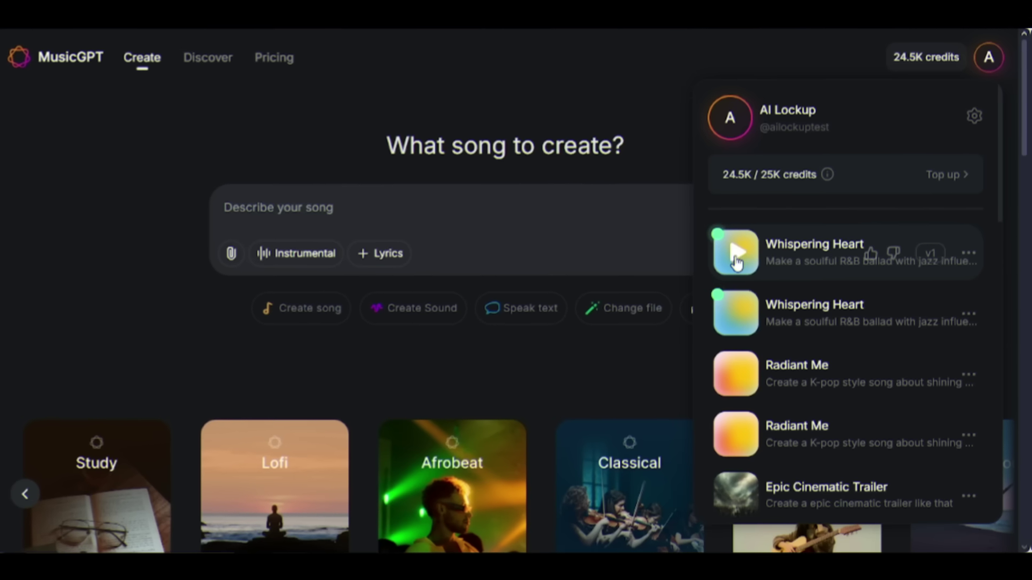
pyautogui.click(736, 262)
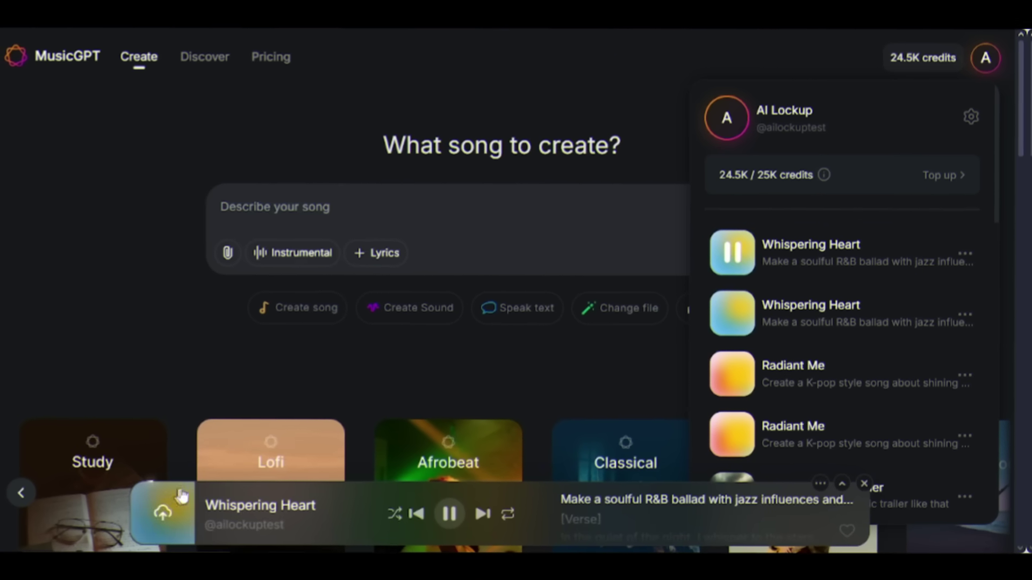
pyautogui.moveTo(867, 297)
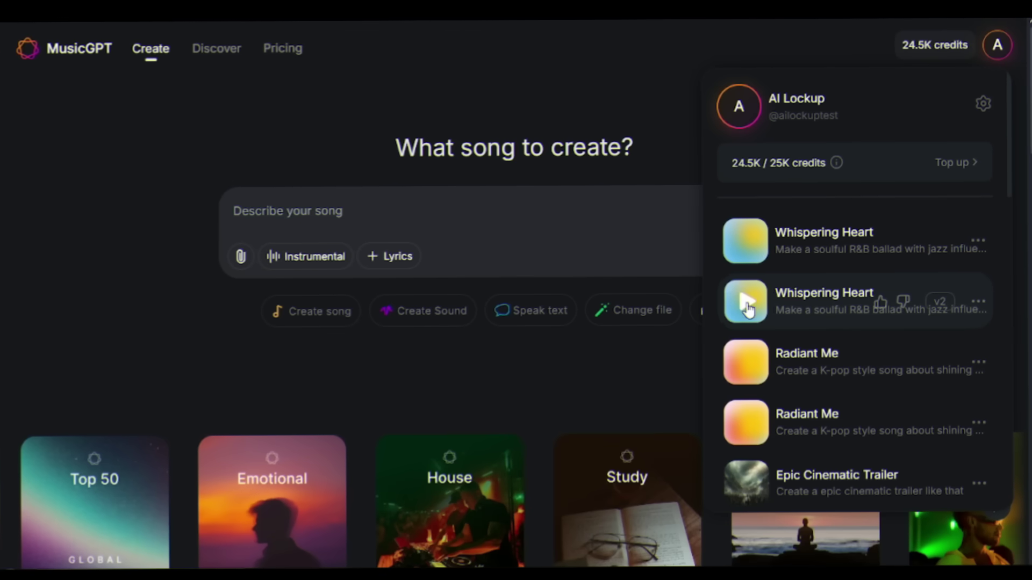
pyautogui.click(746, 307)
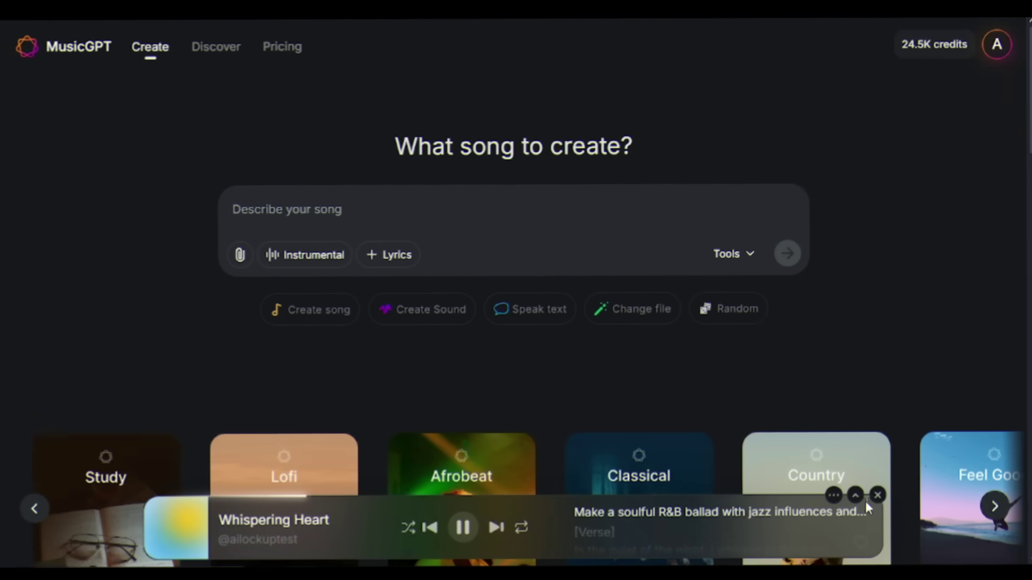
# - Expand the player to view the Whispering Heart lyrics and song options, then collapse it
pyautogui.click(854, 494)
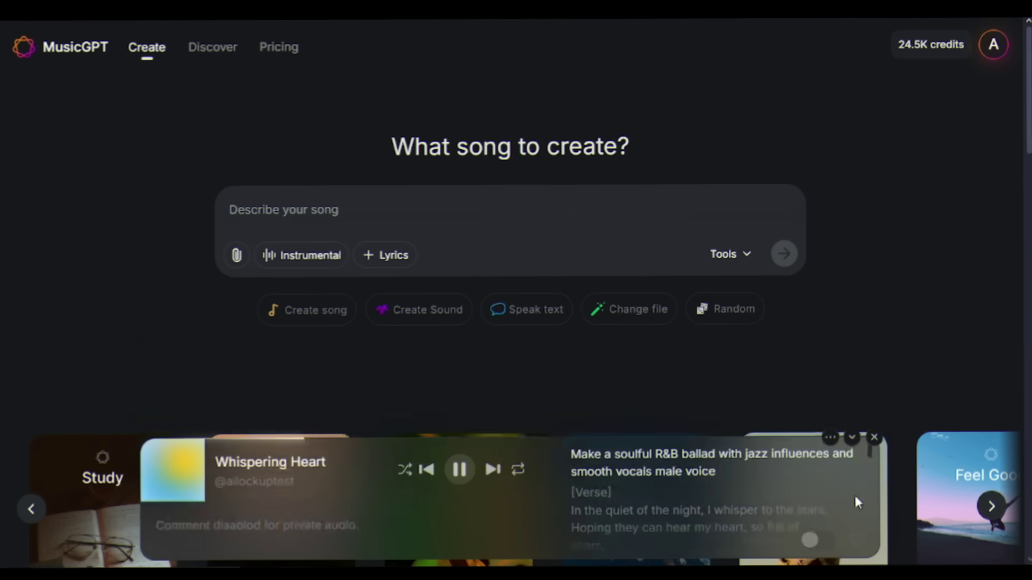
pyautogui.click(832, 205)
pyautogui.moveTo(854, 238)
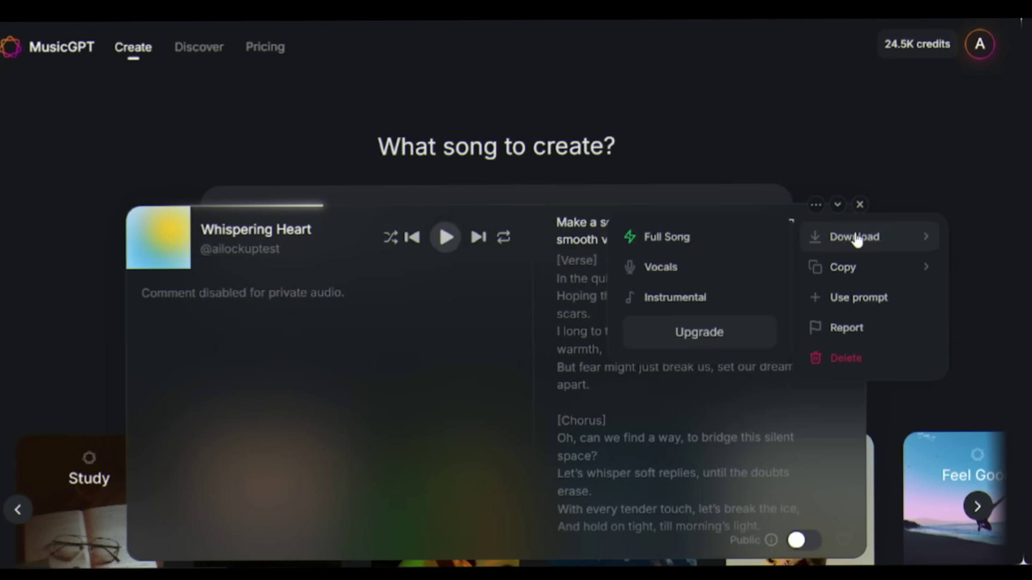
pyautogui.click(676, 240)
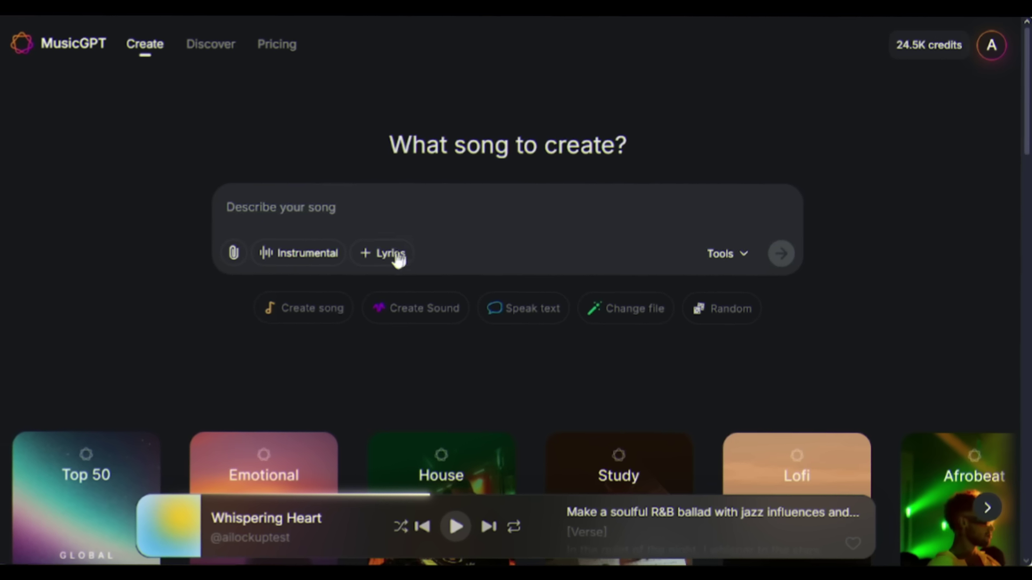
# - Add a lyrics section and enter the prompt 'Make a lo-fi song about enjoying solitude on a rainy day'
pyautogui.click(398, 257)
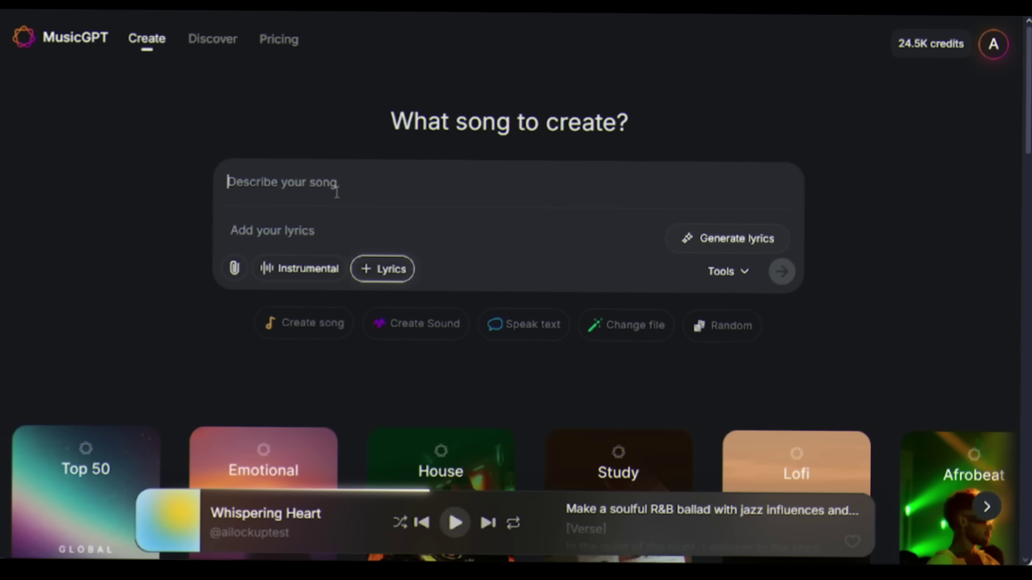
pyautogui.click(316, 184)
pyautogui.click(731, 237)
pyautogui.write('Make a lo-fi song about enjoying solitude on a rainy day')
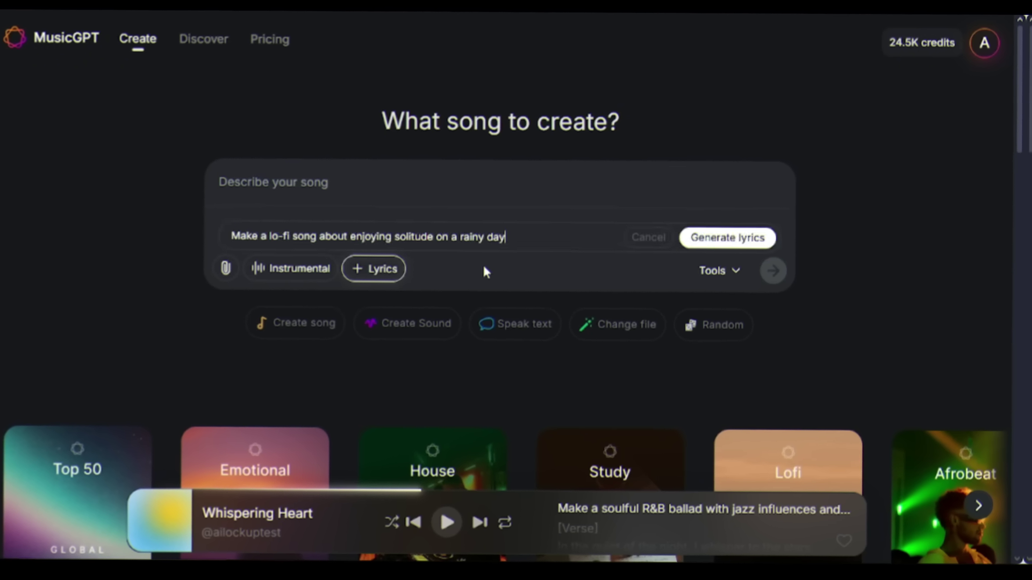
pyautogui.moveTo(393, 238); pyautogui.dragTo(510, 239)
pyautogui.click(510, 239)
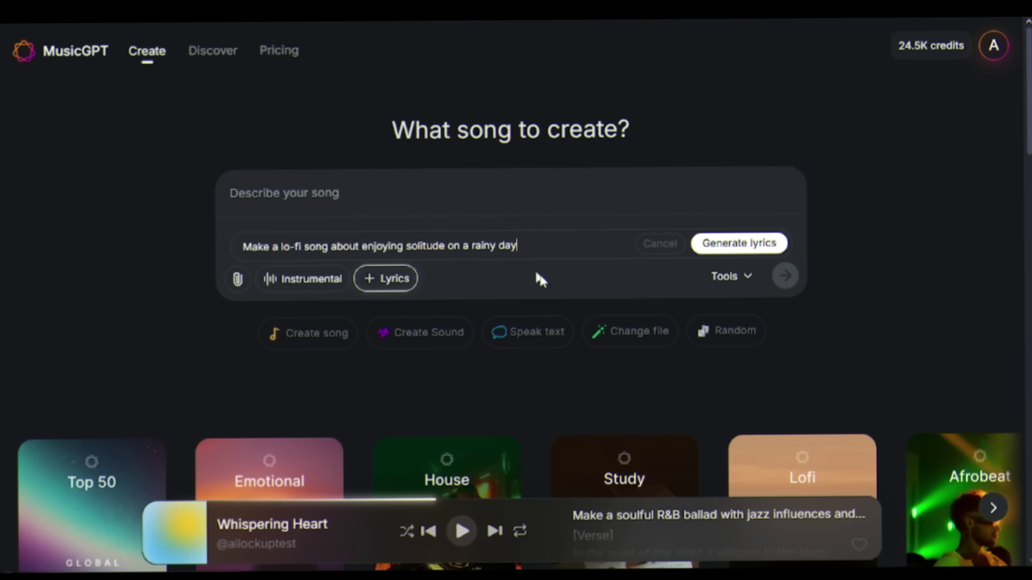
# - Generate lyrics from the lo-fi prompt, then cut them out of the lyrics field
pyautogui.click(744, 241)
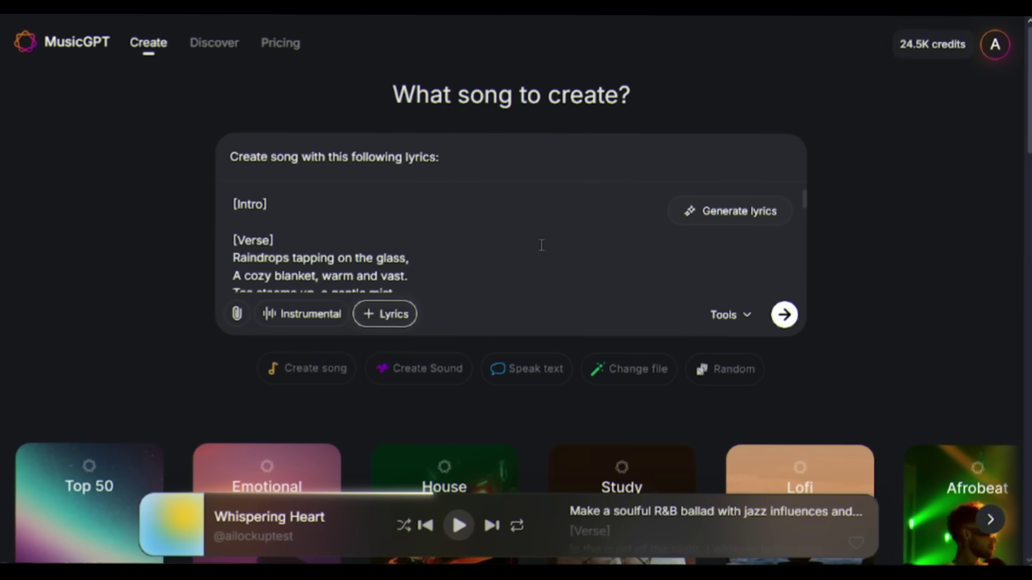
pyautogui.scroll(-5, 802, 204)
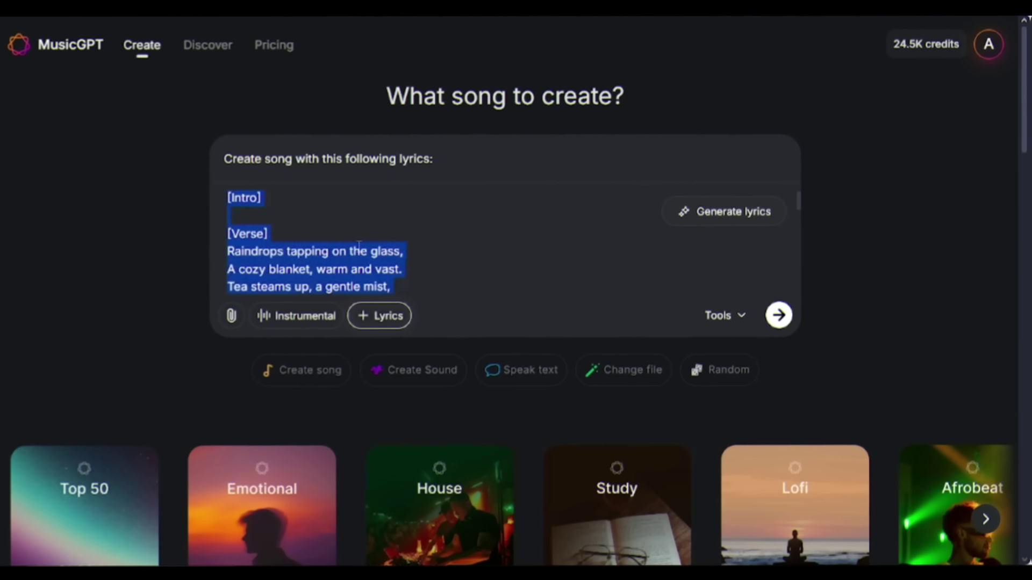
pyautogui.press('BackSpace')
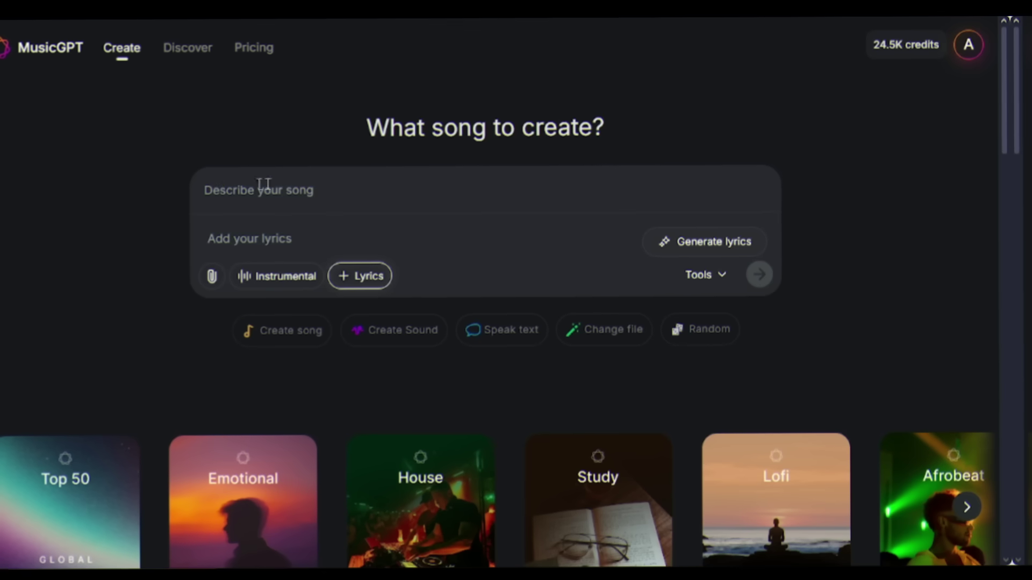
# - Paste the Neon lights lyrics and the nostalgic indie pop style description, then generate the song
pyautogui.hotkey('ctrl', 'v')
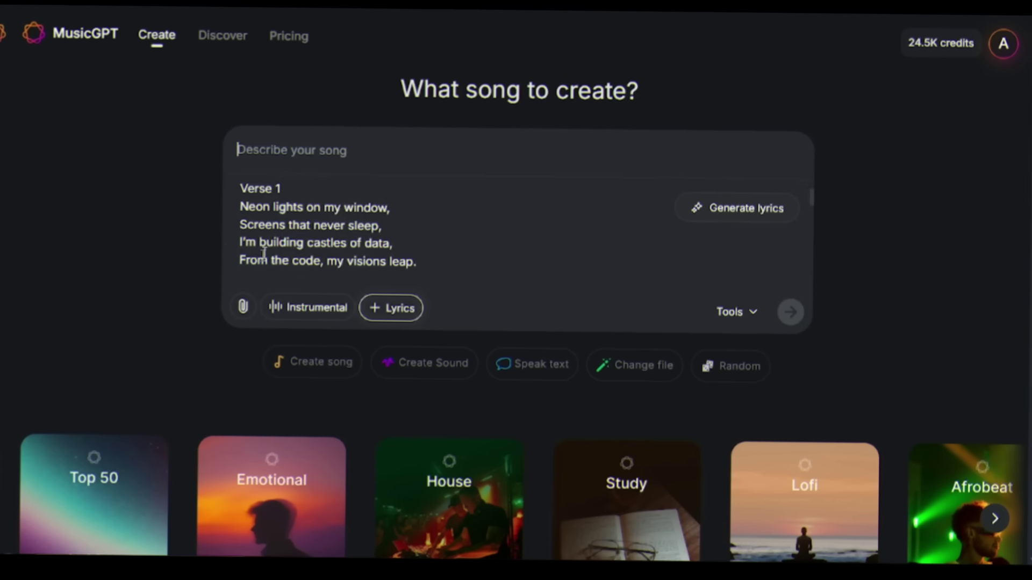
pyautogui.write('Create an indie pop song with electronic elements, nostalgic and hopeful mood, with dreamy vocals and atmospheric production')
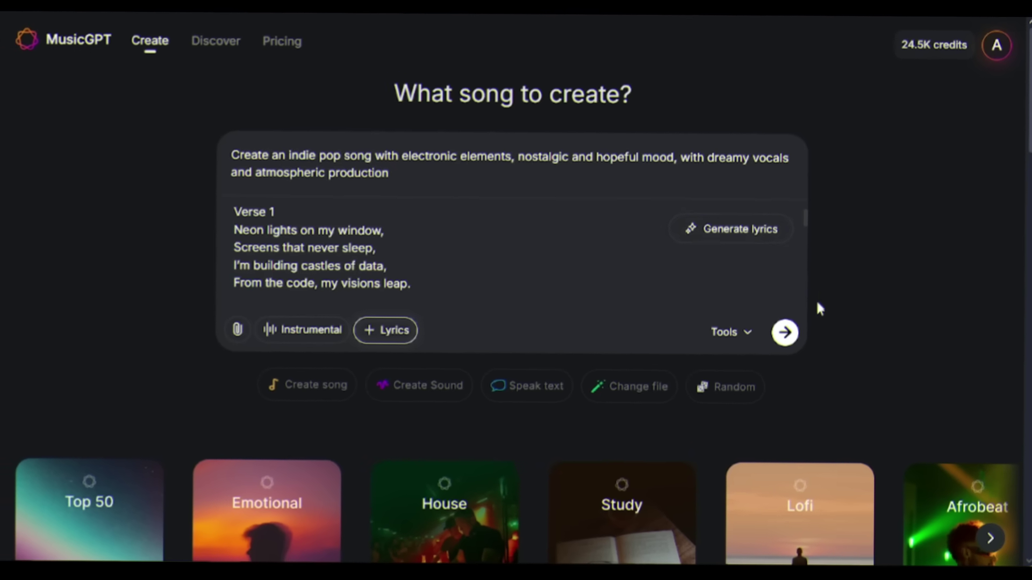
pyautogui.click(788, 332)
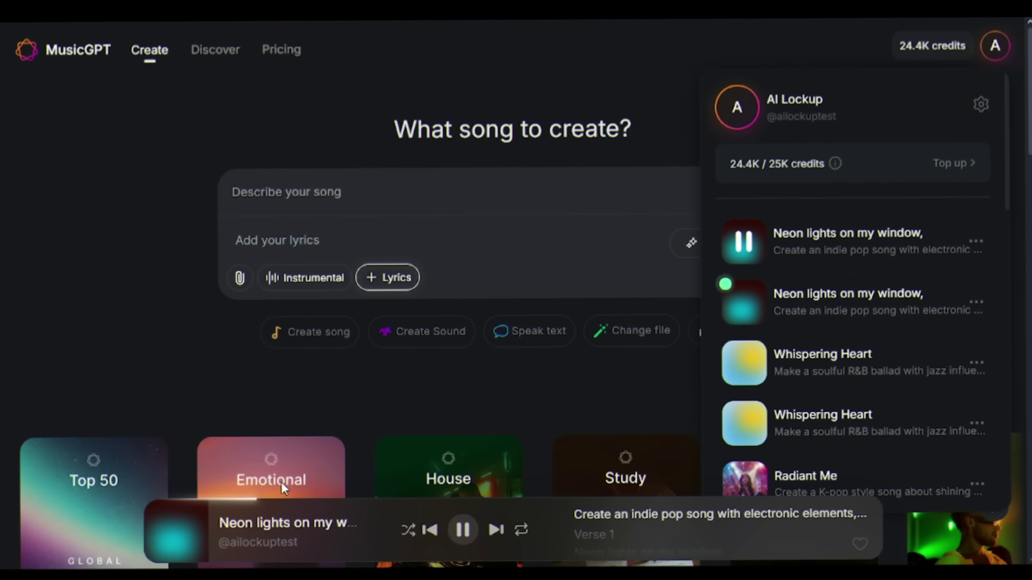
# - Play the second Neon lights on my window version and skip ahead in it
pyautogui.click(771, 329)
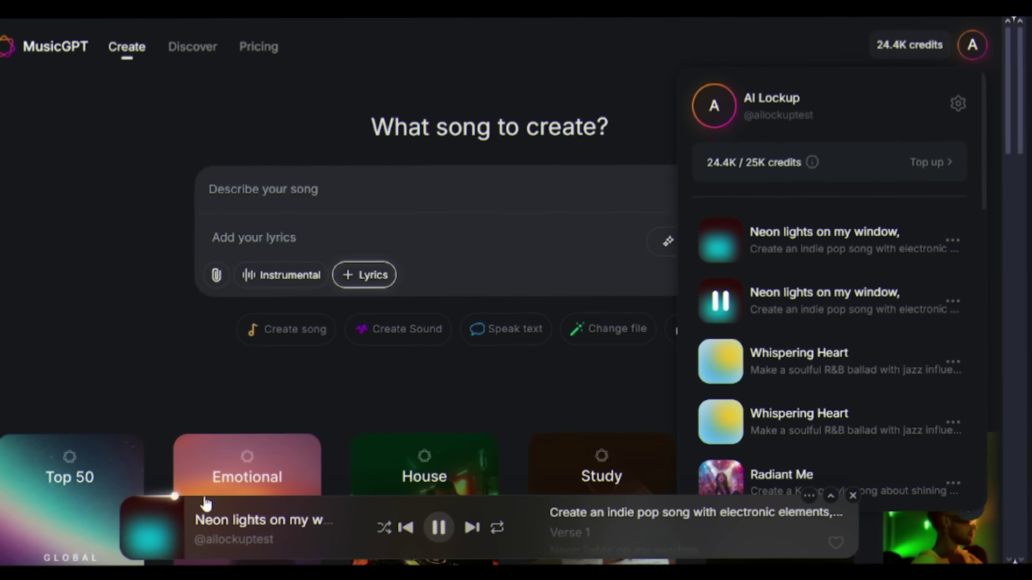
pyautogui.click(229, 497)
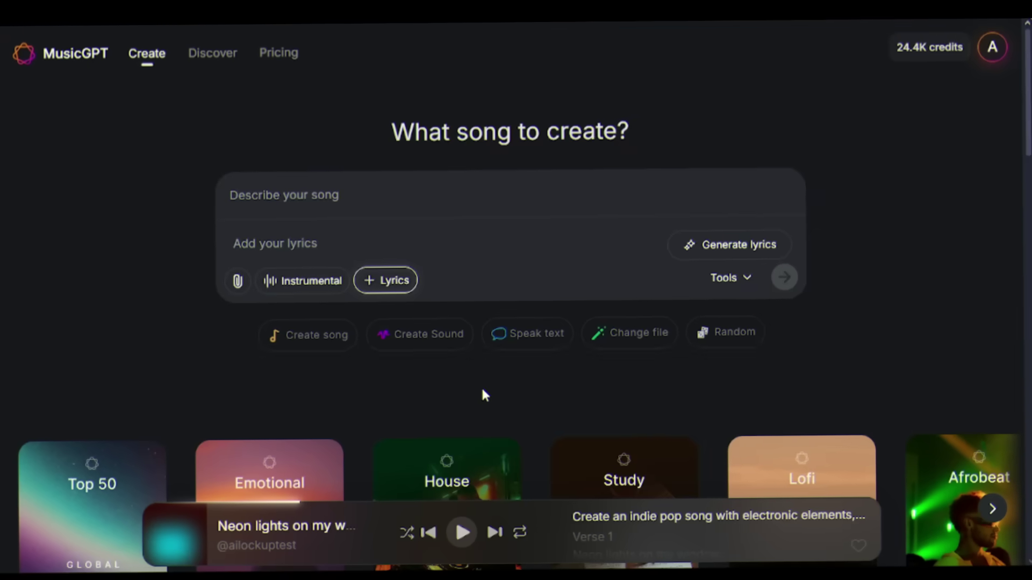
# - Attach the Ordinary mp3 and generate a song inspired by it
pyautogui.click(875, 500)
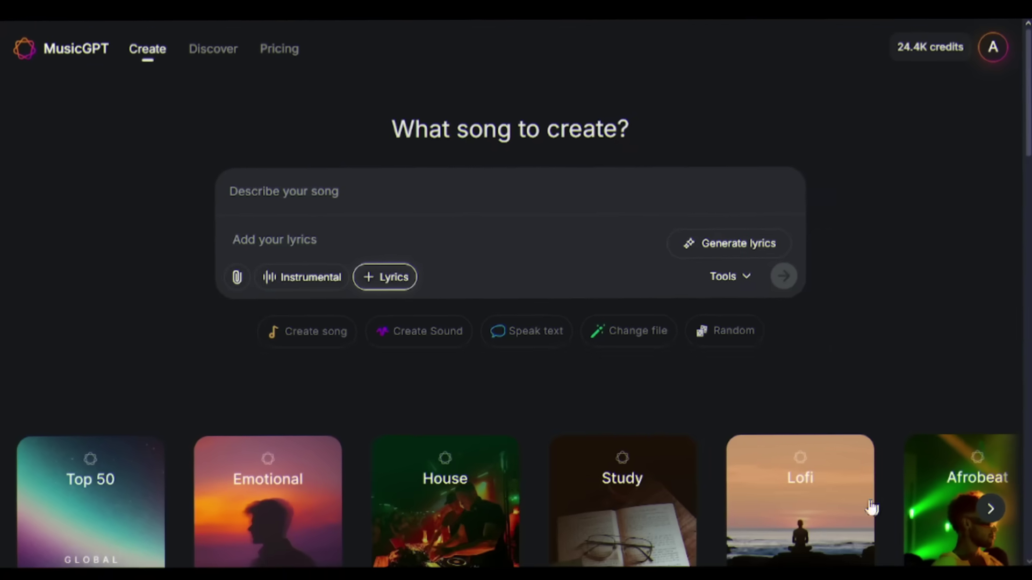
pyautogui.click(233, 277)
pyautogui.click(276, 301)
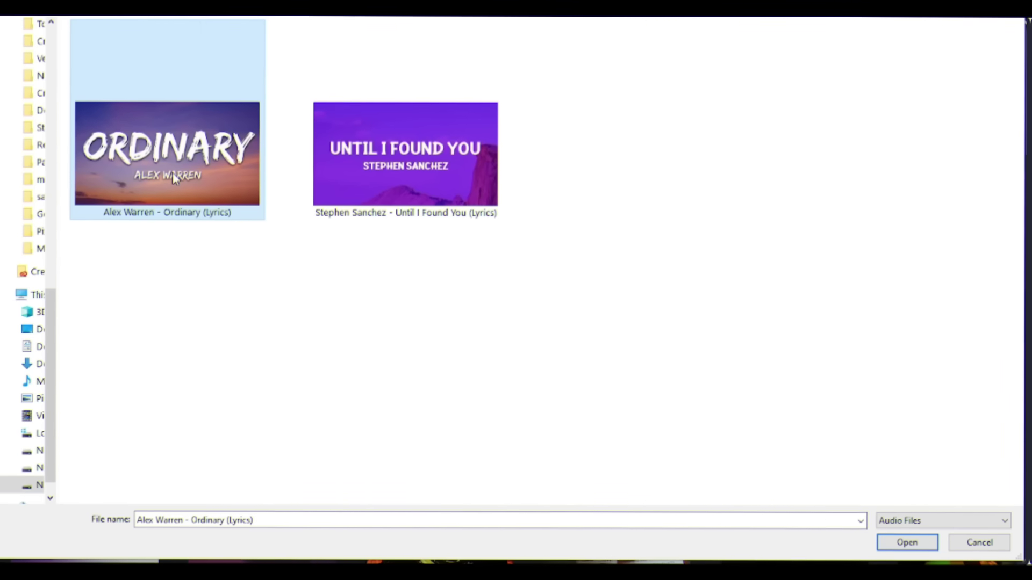
pyautogui.doubleClick(175, 171)
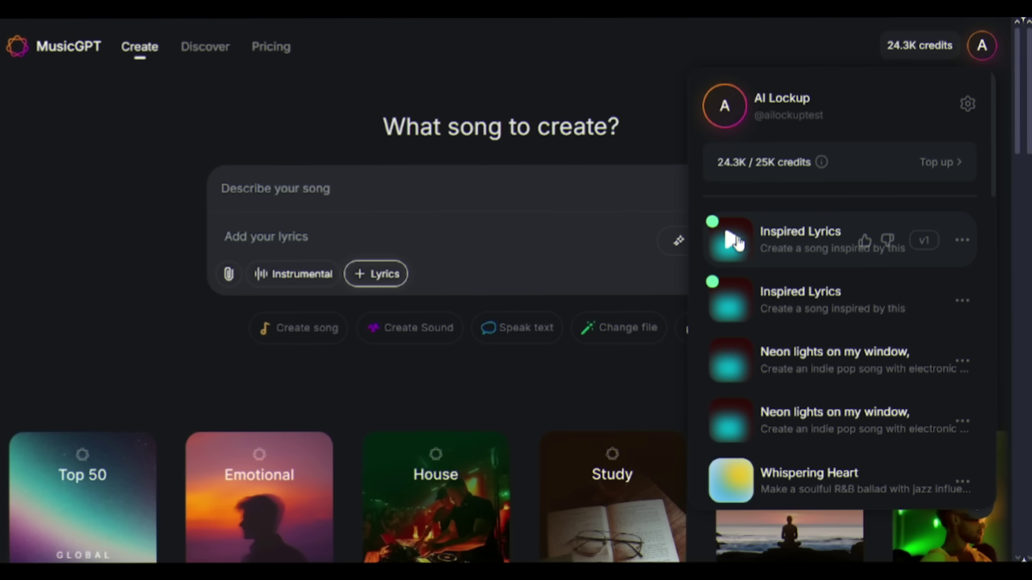
pyautogui.click(726, 239)
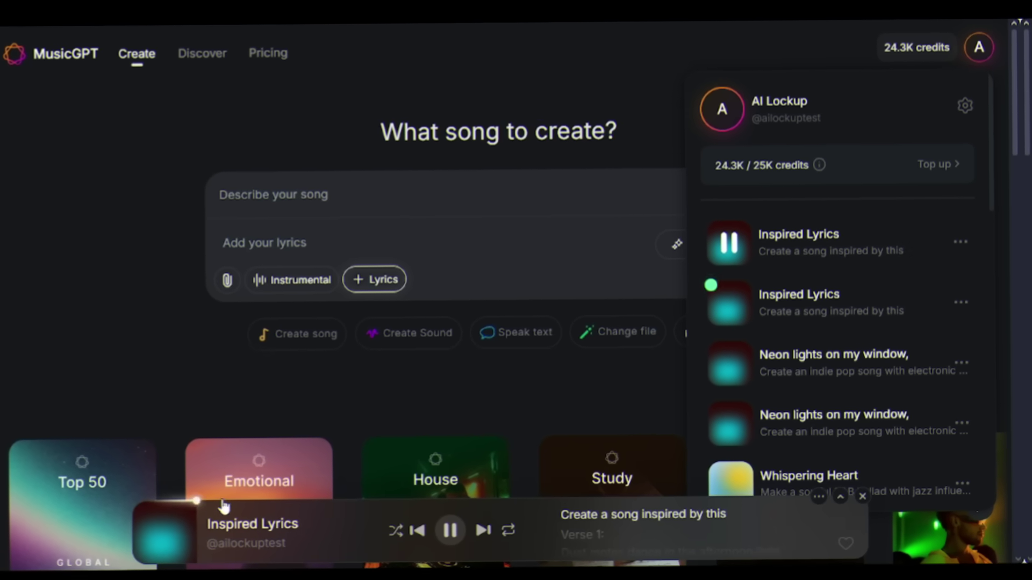
# - Raise the volume and read the Inspired Lyrics song's lyrics in the expanded player
pyautogui.press('XF86AudioRaiseVolume')
pyautogui.press('XF86AudioRaiseVolume')
pyautogui.press('XF86AudioRaiseVolume')
pyautogui.press('XF86AudioRaiseVolume')
pyautogui.press('XF86AudioRaiseVolume')
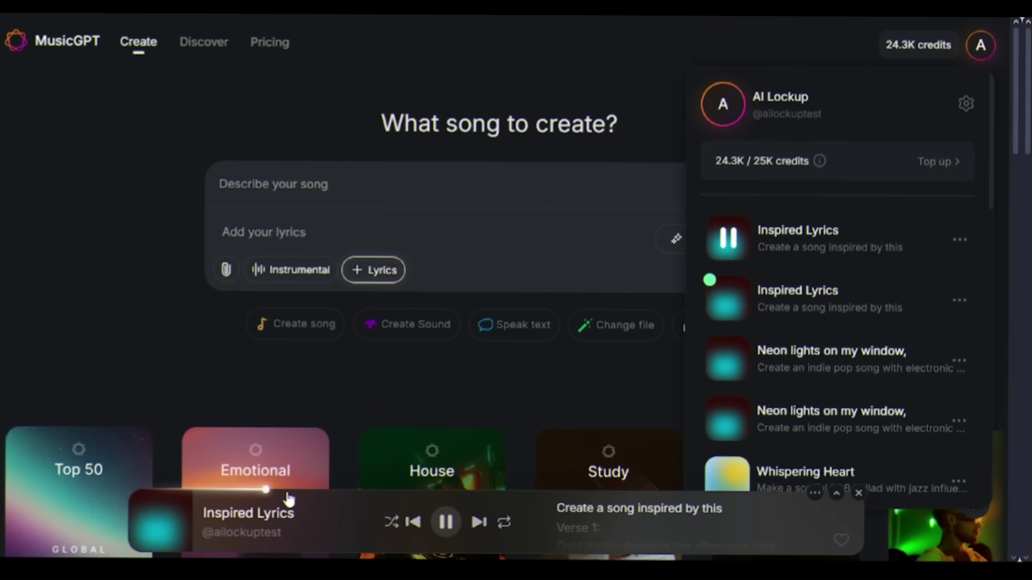
pyautogui.doubleClick(647, 539)
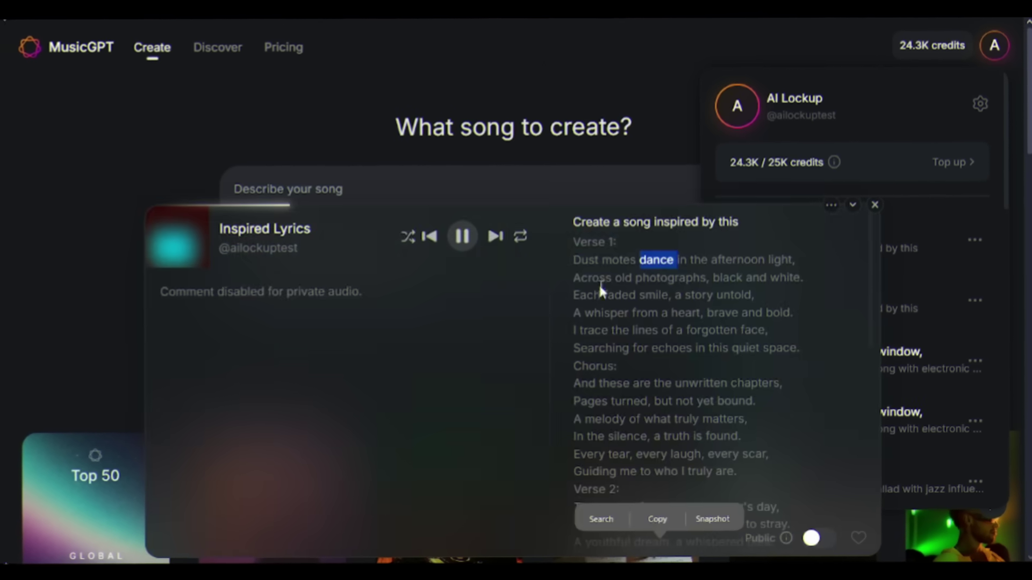
pyautogui.doubleClick(652, 304)
pyautogui.click(632, 410)
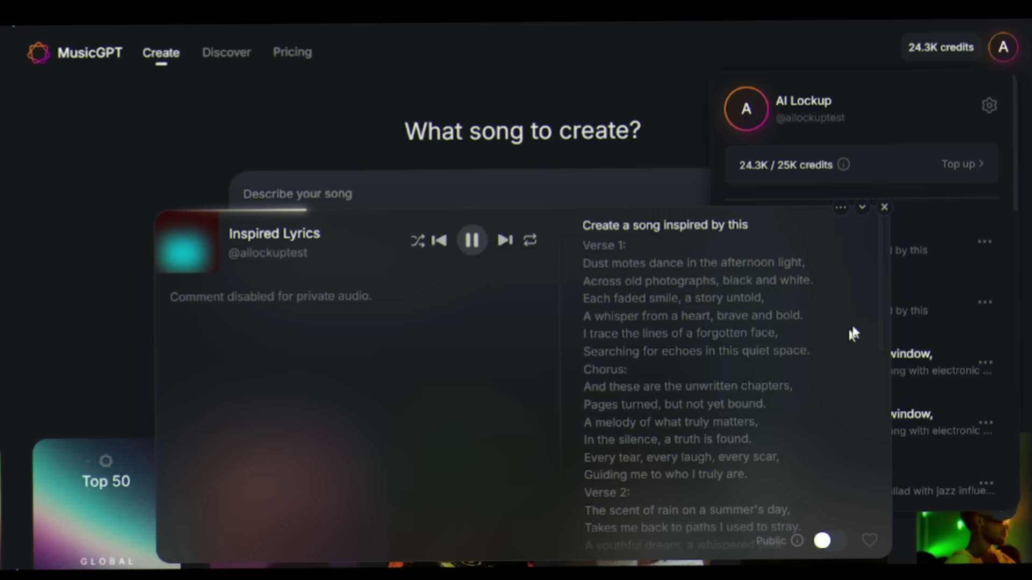
pyautogui.moveTo(879, 295); pyautogui.dragTo(850, 311)
pyautogui.press('Escape')
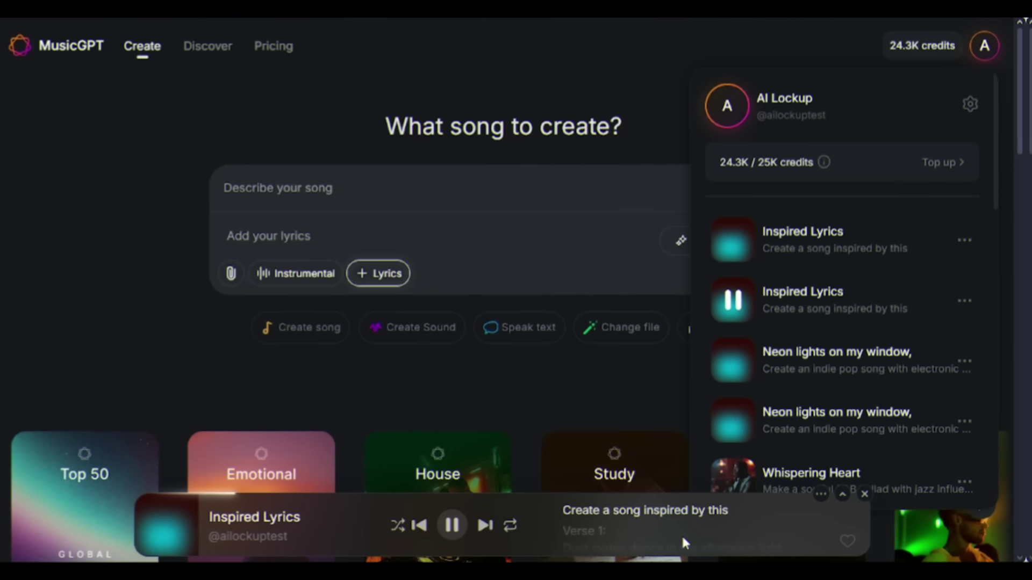
# - Reopen the full lyrics to review the chorus, then pause and resume playback later in the song
pyautogui.click(264, 515)
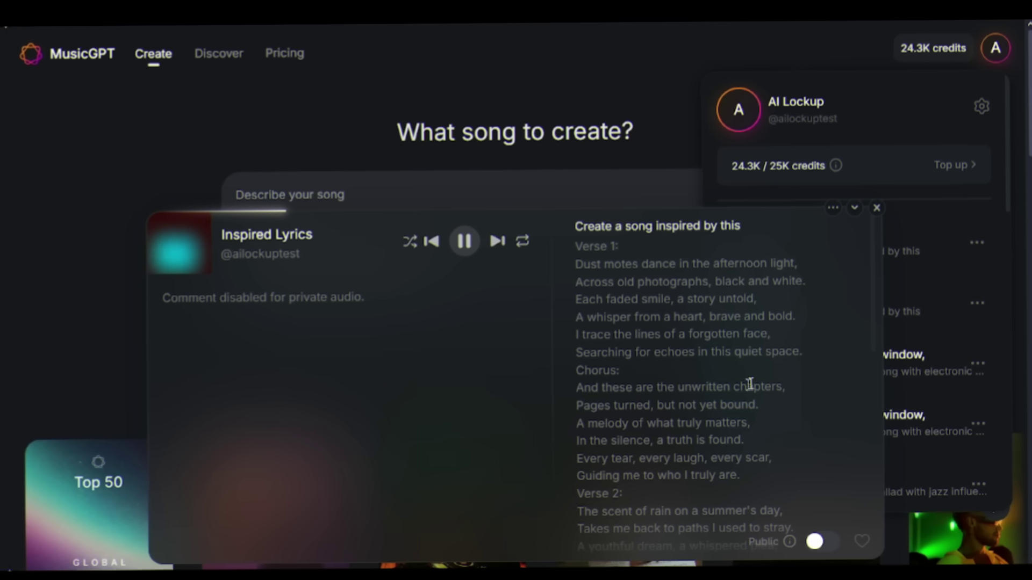
pyautogui.moveTo(580, 404); pyautogui.dragTo(684, 405)
pyautogui.click(691, 409)
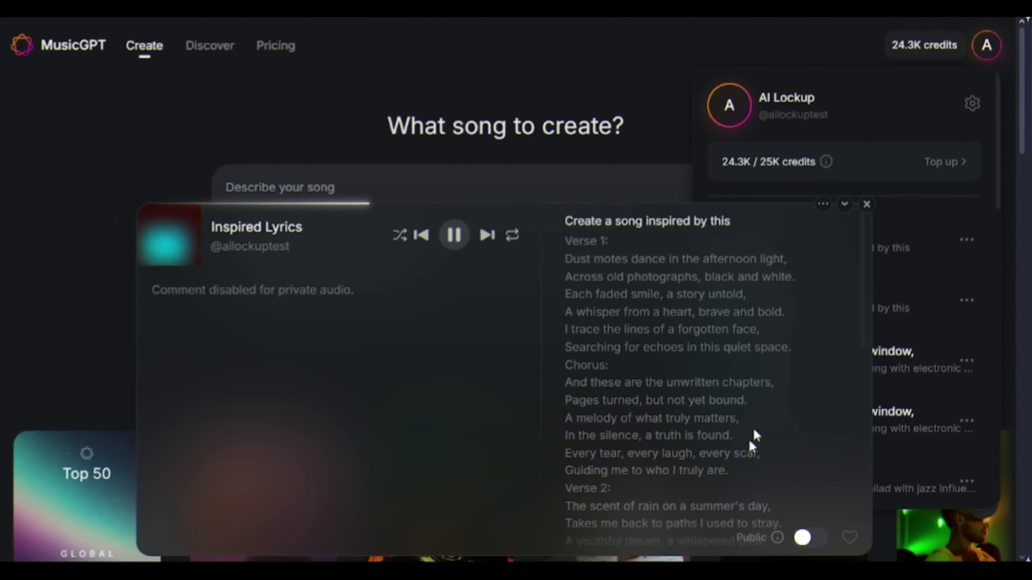
pyautogui.click(845, 203)
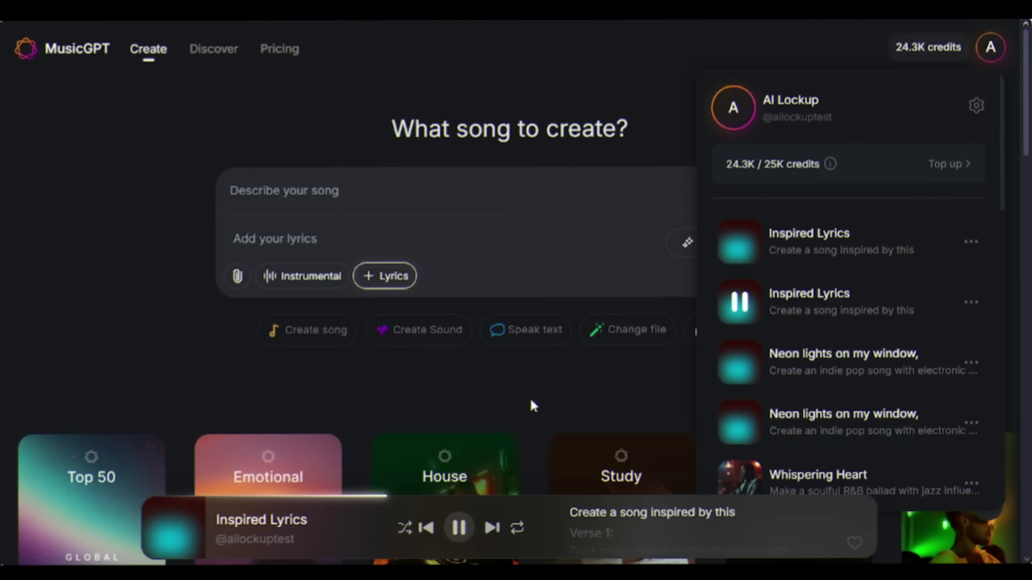
pyautogui.click(468, 528)
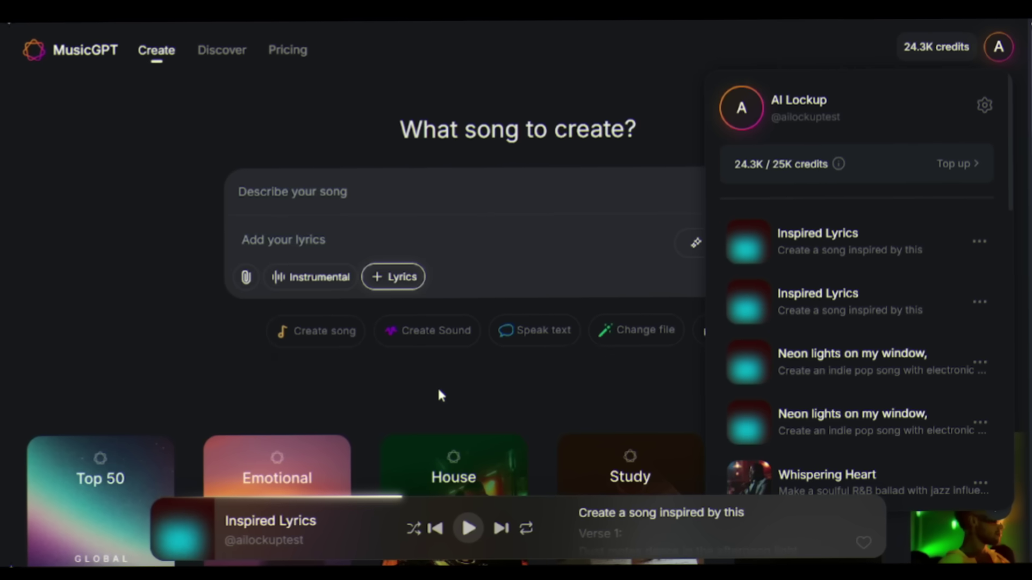
pyautogui.click(434, 497)
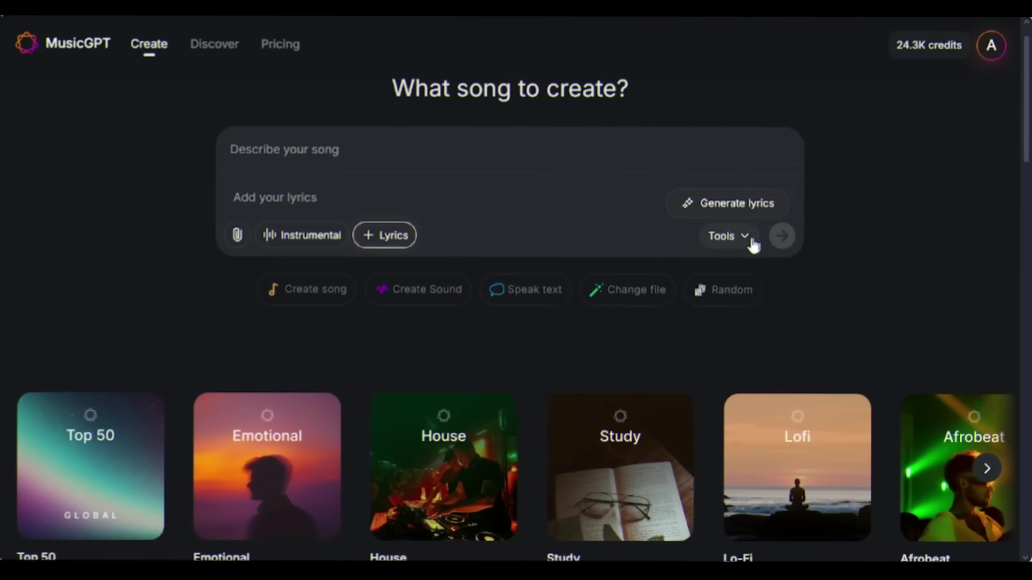
# - Show the creation tools list with Create anything, Remix, Replace and Extend
pyautogui.click(751, 239)
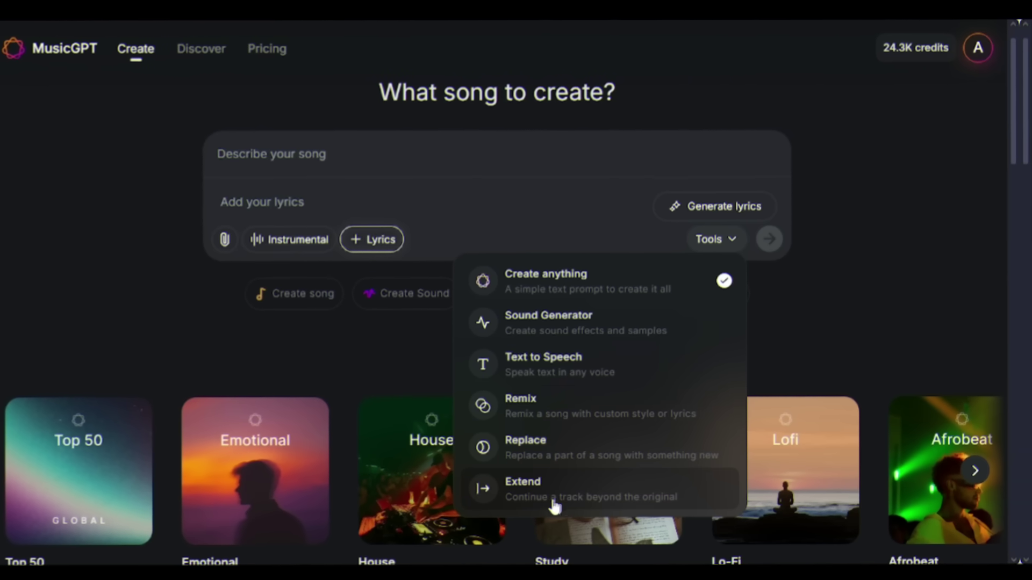
# - Remix the Until I Found You mp3 with 'remix this into an upbeat club version with electronic beats'
pyautogui.click(525, 406)
pyautogui.click(228, 252)
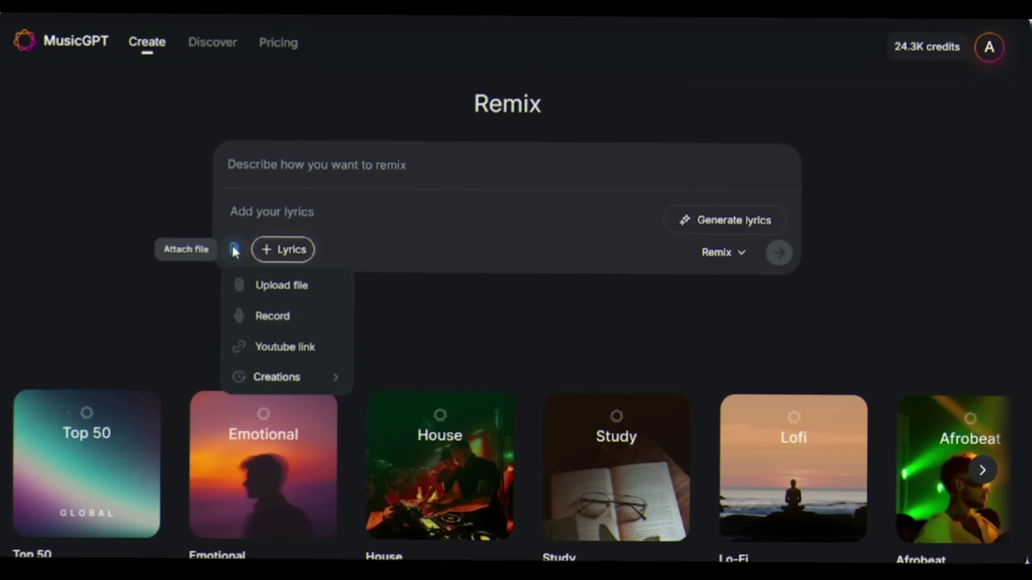
pyautogui.click(301, 290)
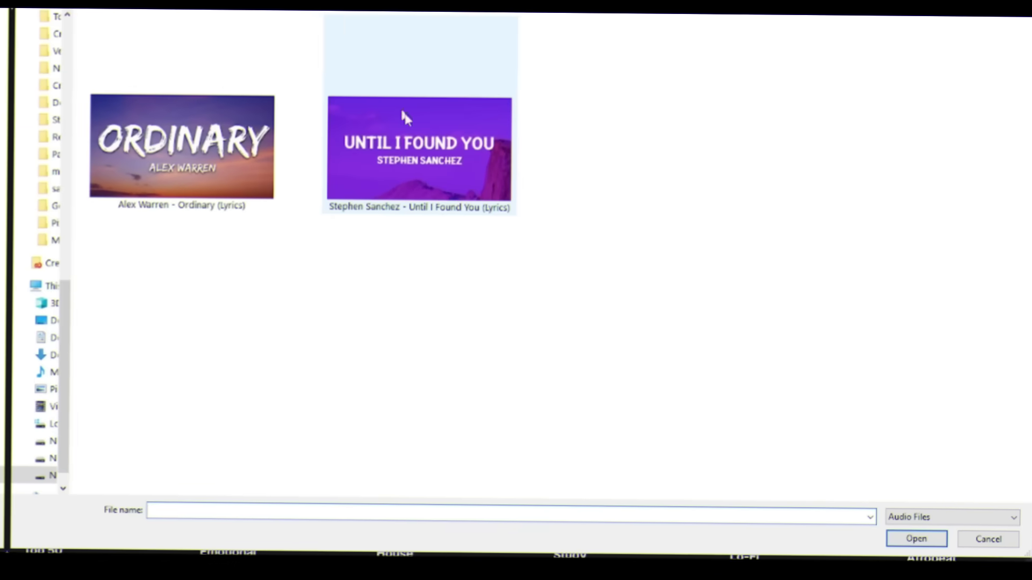
pyautogui.doubleClick(457, 165)
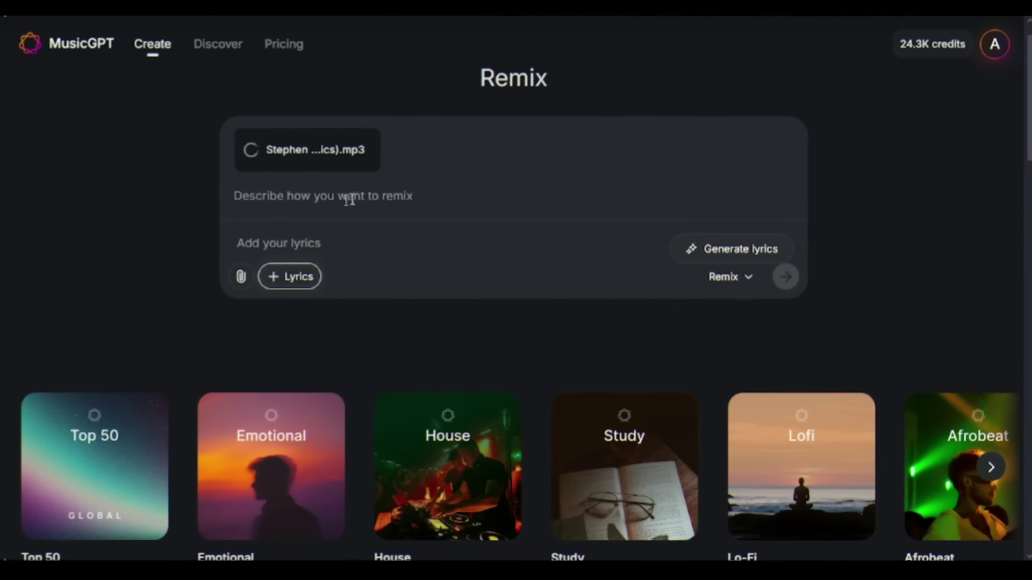
pyautogui.write('remix this into an upbeat club version with electronic beats')
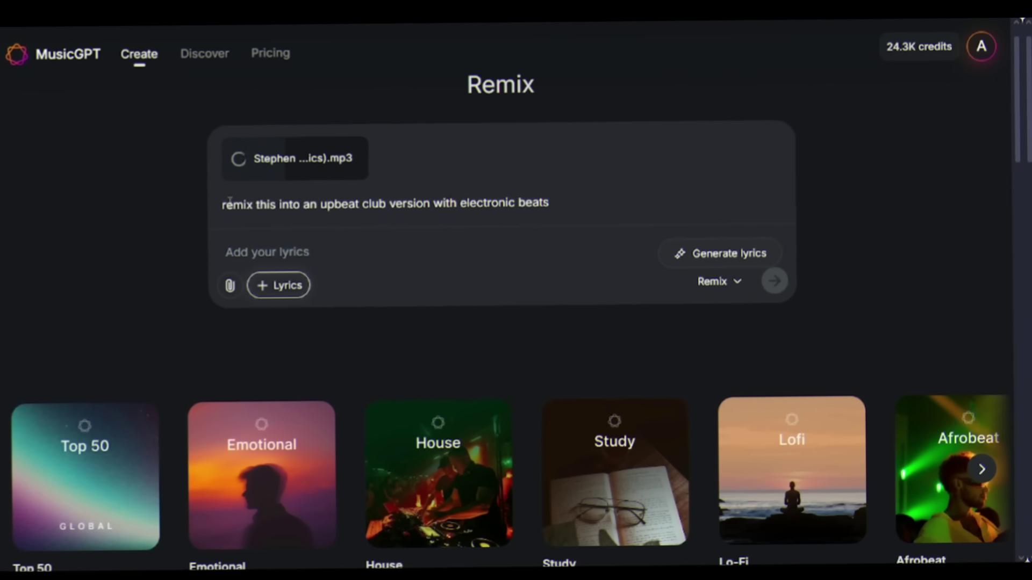
pyautogui.moveTo(362, 208); pyautogui.dragTo(563, 205)
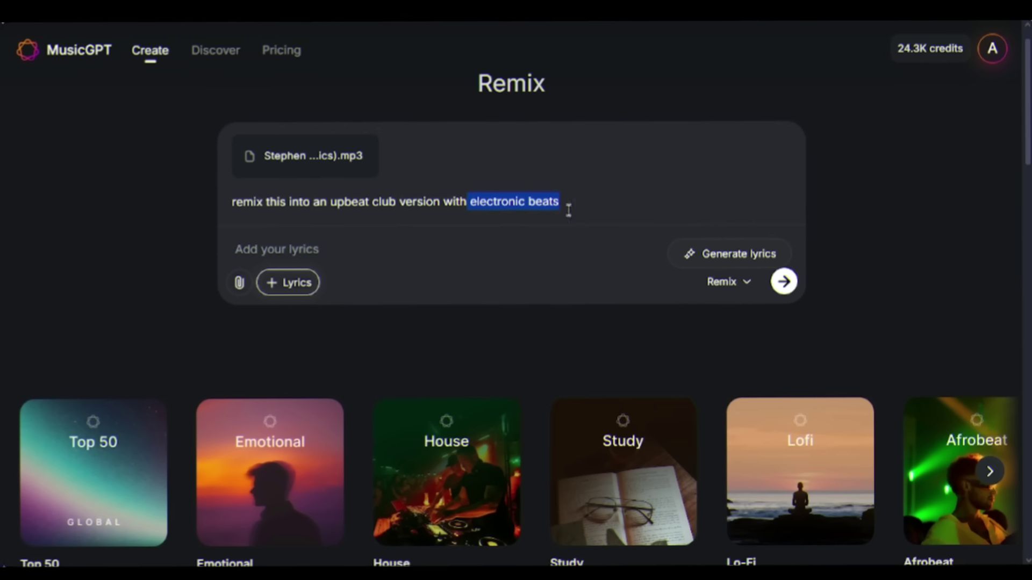
pyautogui.click(784, 280)
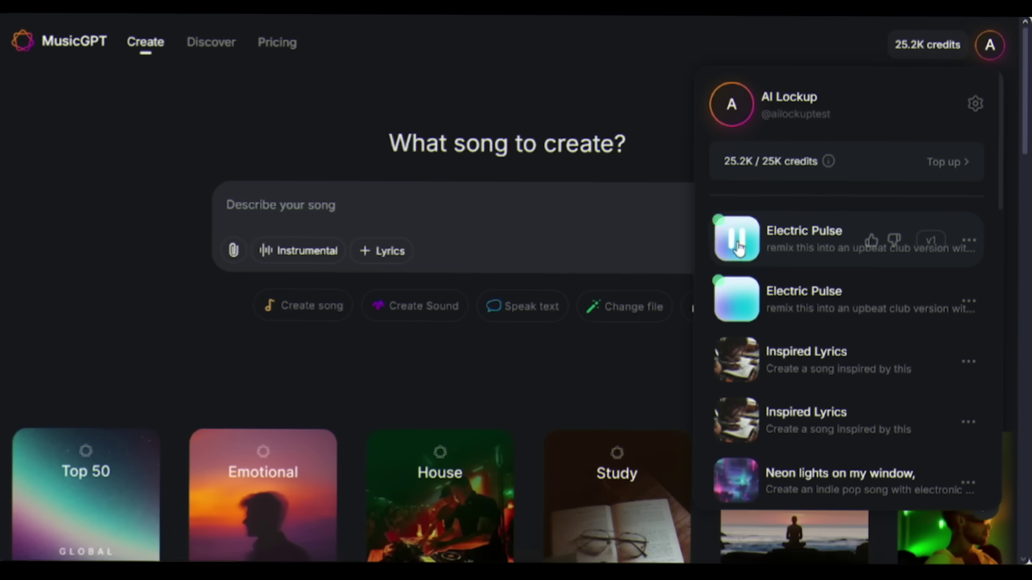
# - Play the Electric Pulse remix, read its full lyrics in the expanded player, then close it
pyautogui.click(737, 242)
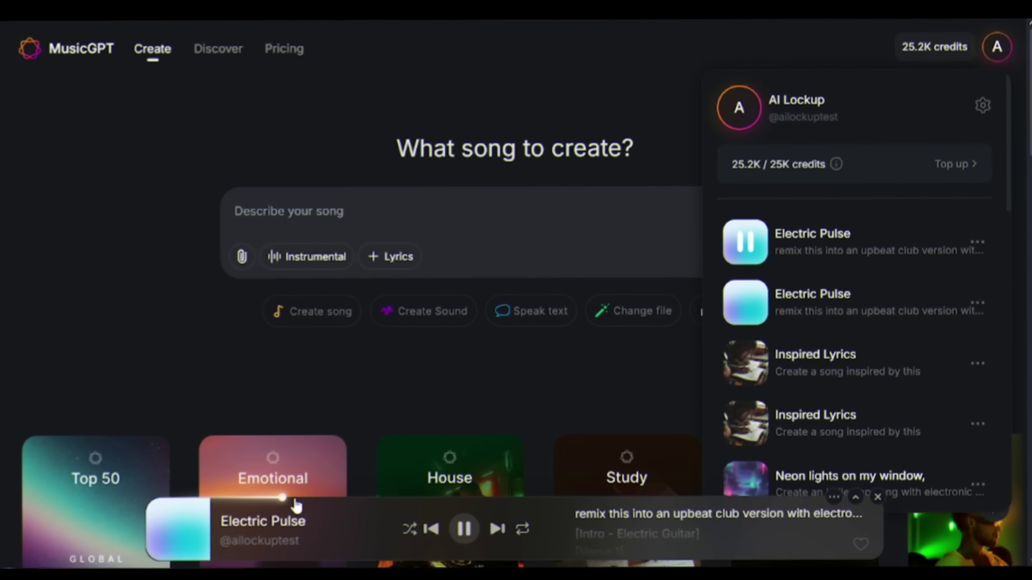
pyautogui.click(749, 528)
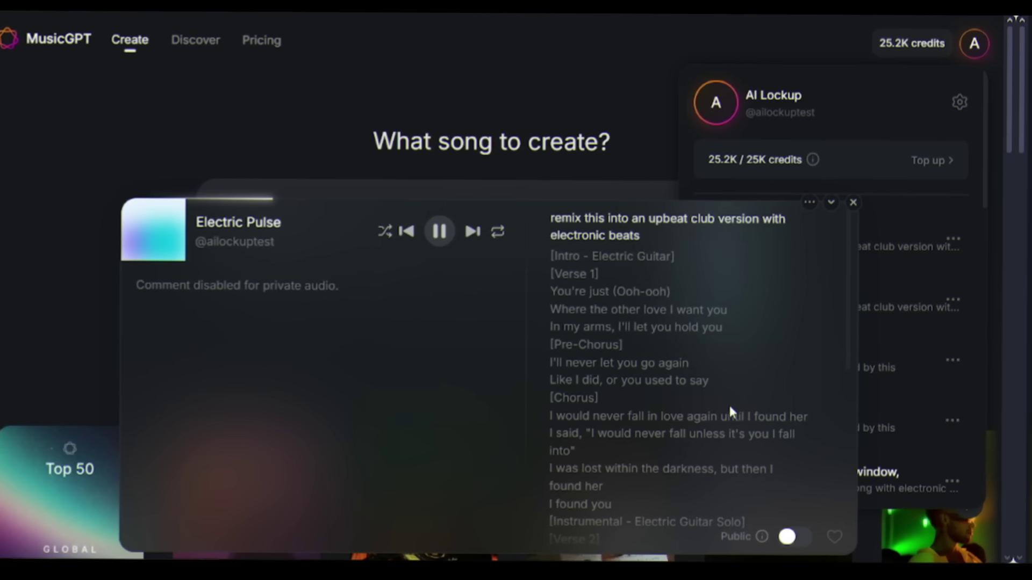
pyautogui.click(785, 295)
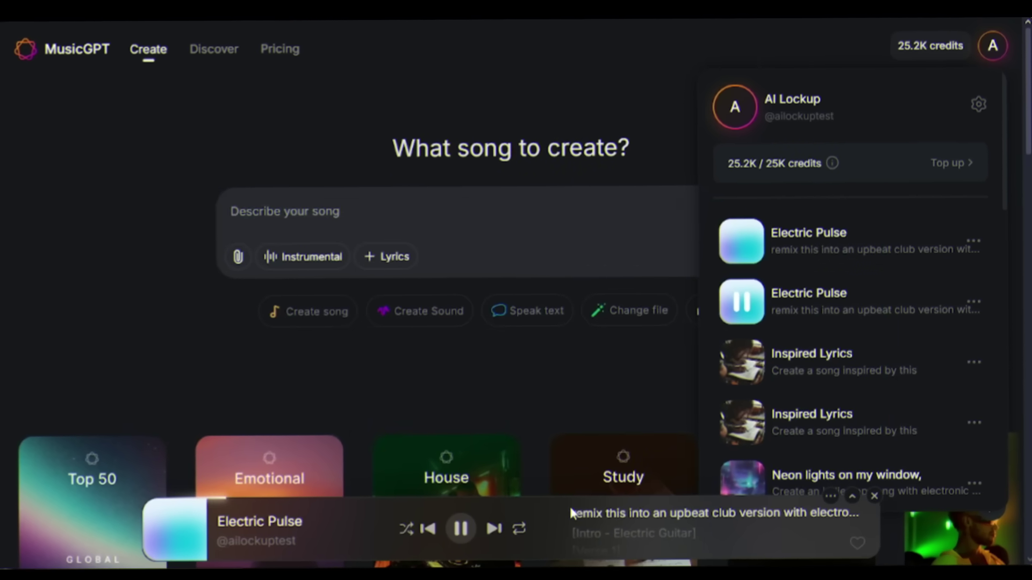
pyautogui.click(260, 513)
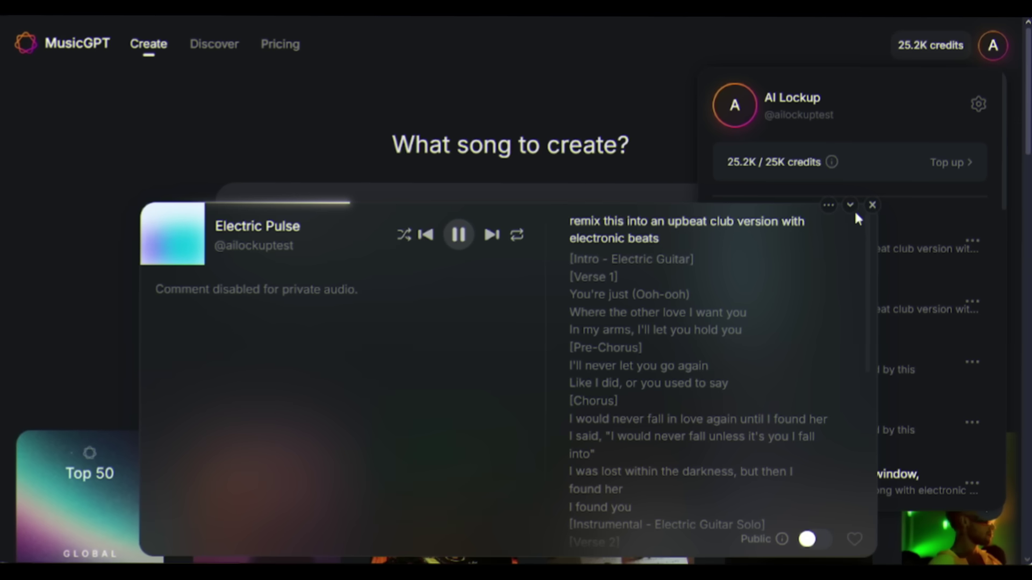
pyautogui.click(872, 207)
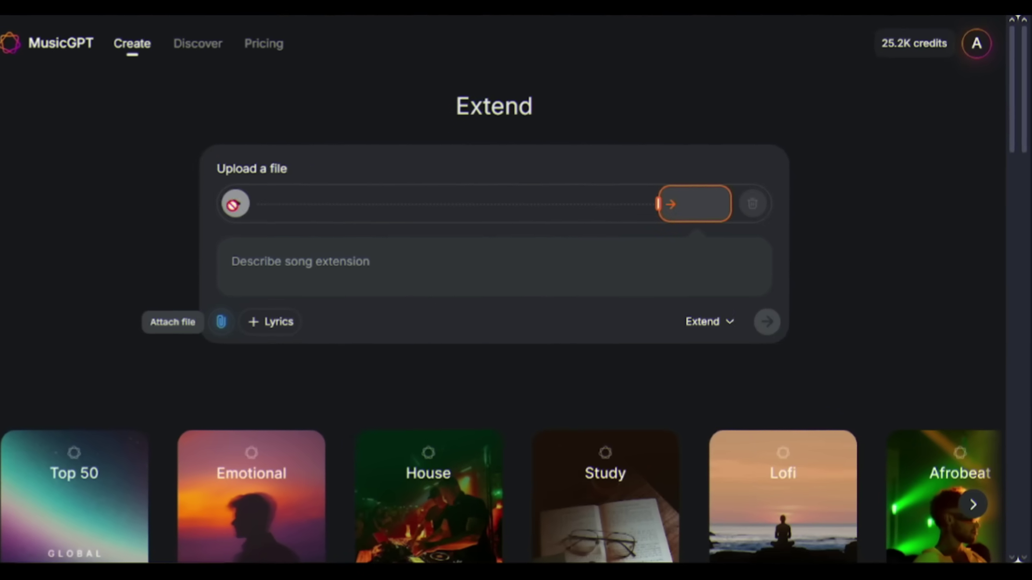
# - Attach the Until I Found You MP3 and request an extension starting at 02:54
pyautogui.click(220, 325)
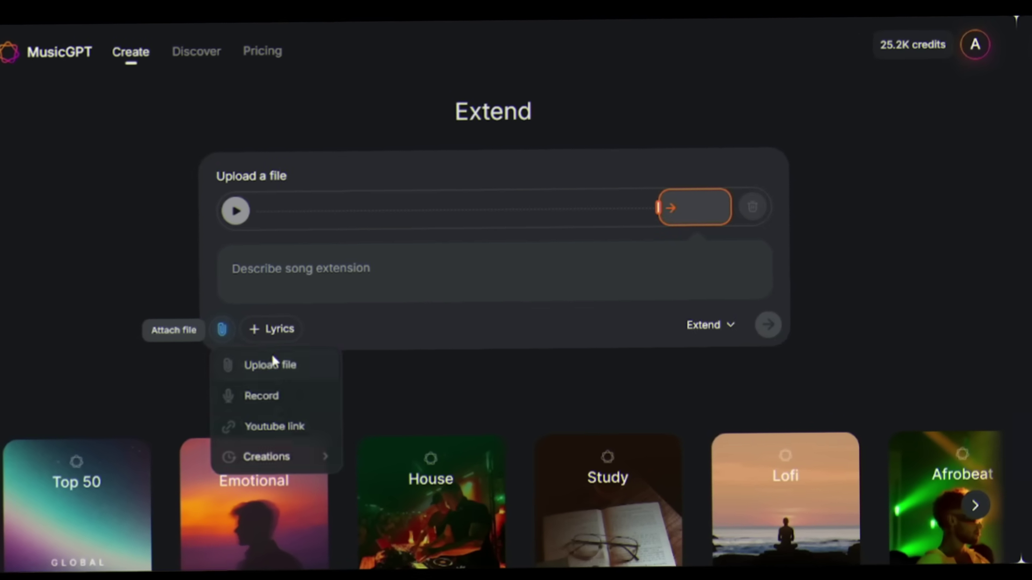
pyautogui.click(272, 364)
pyautogui.doubleClick(398, 140)
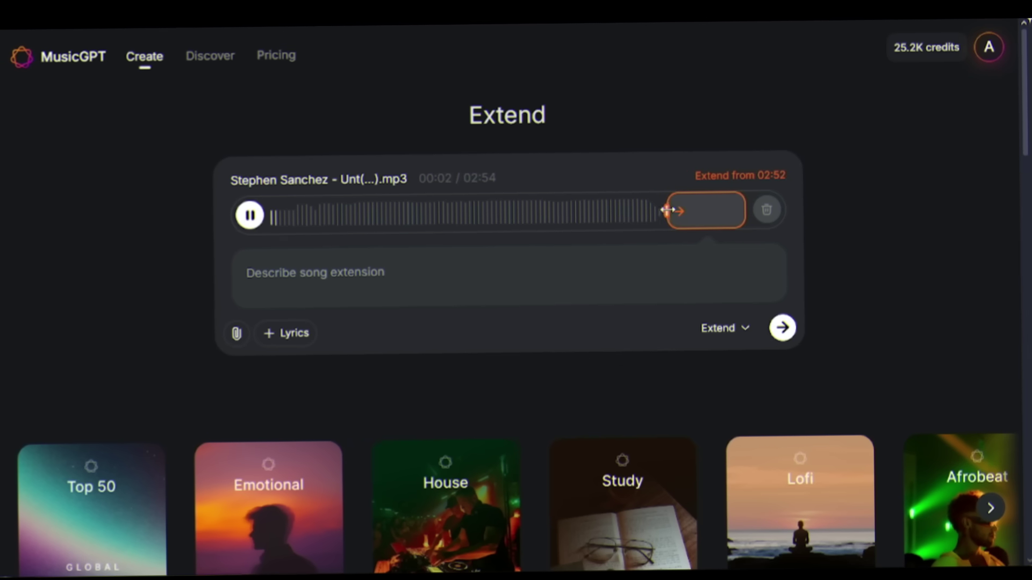
pyautogui.moveTo(667, 210); pyautogui.dragTo(669, 210)
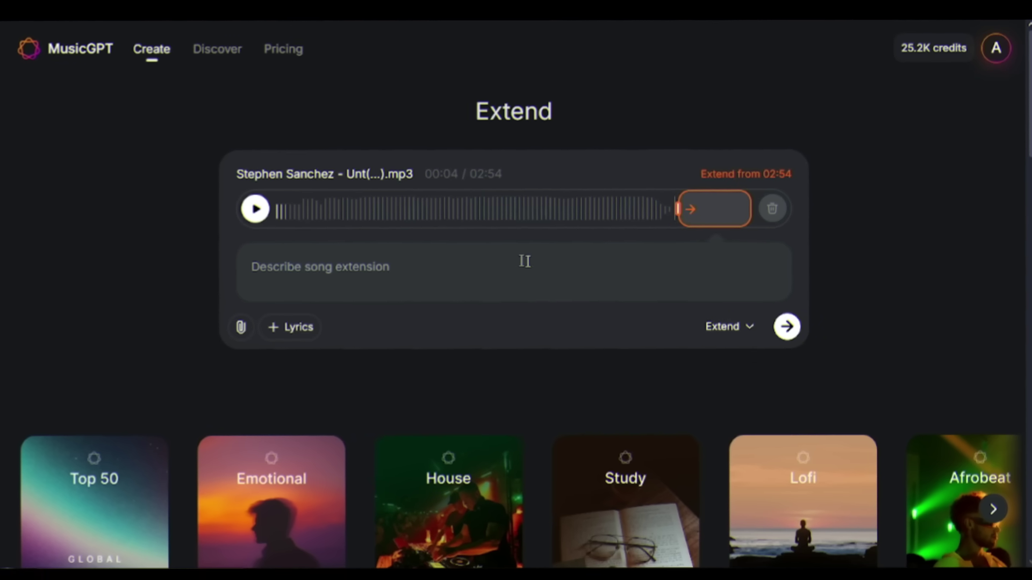
pyautogui.hotkey('ctrl', 'v')
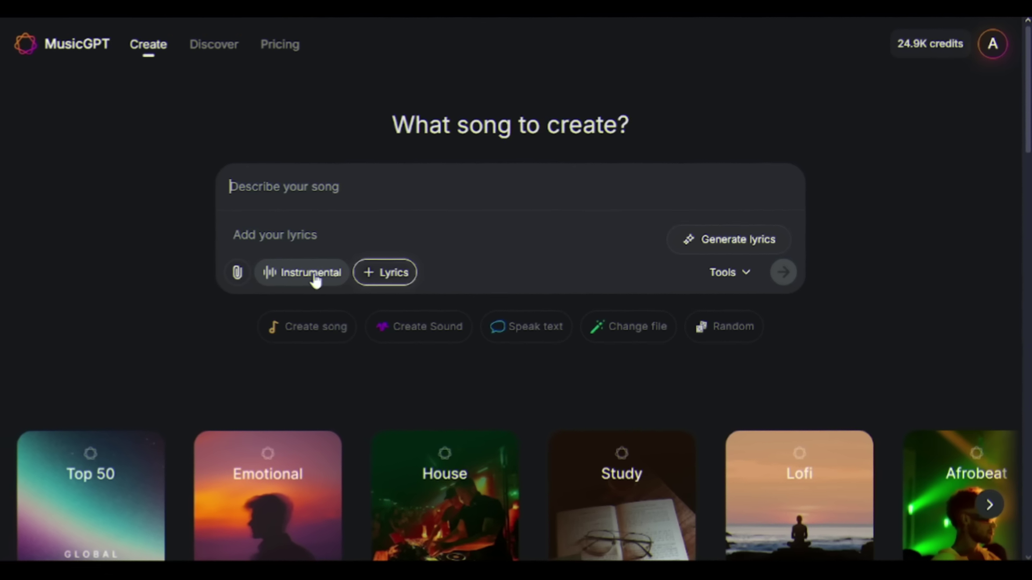
# - Make the song instrumental and generate the epic orchestral cinematic trailer track
pyautogui.click(319, 285)
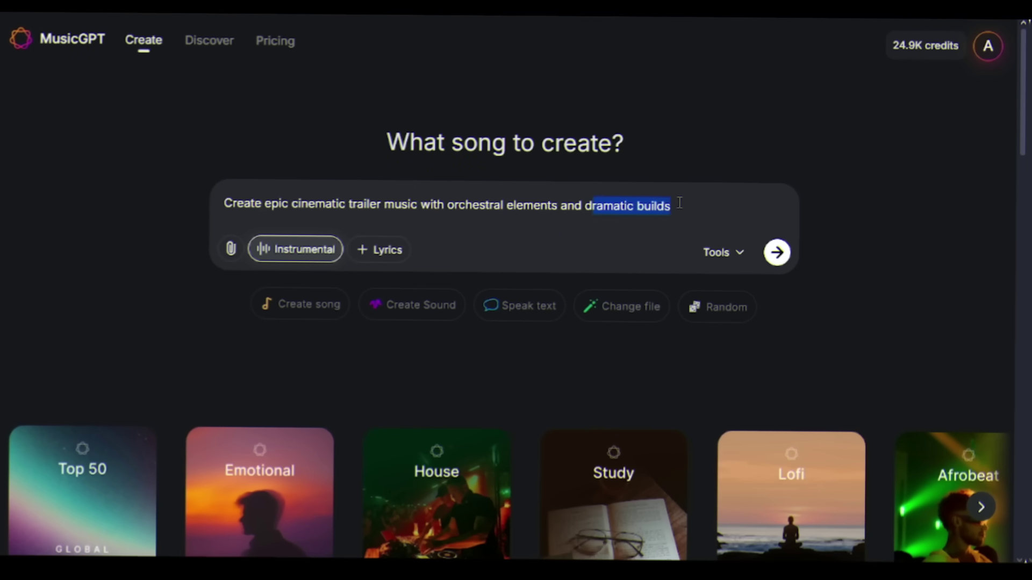
pyautogui.click(781, 251)
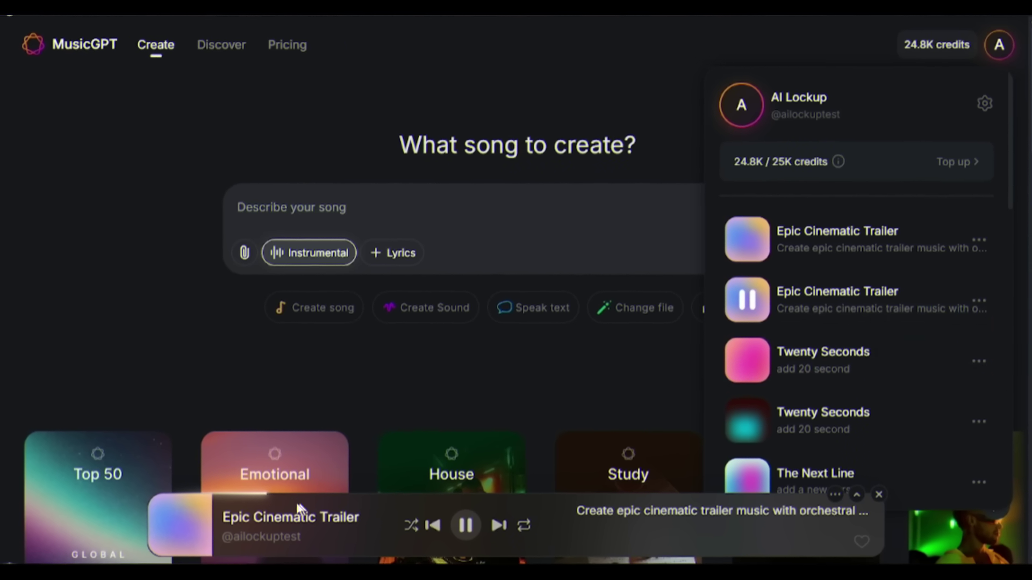
# - Skip ahead in the trailer preview, then pause it
pyautogui.click(321, 496)
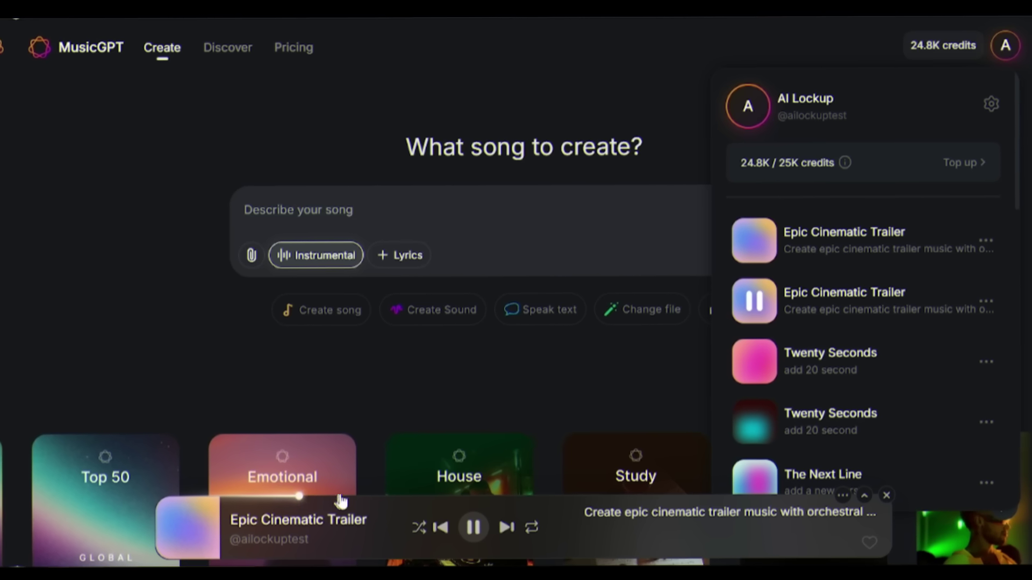
pyautogui.click(382, 497)
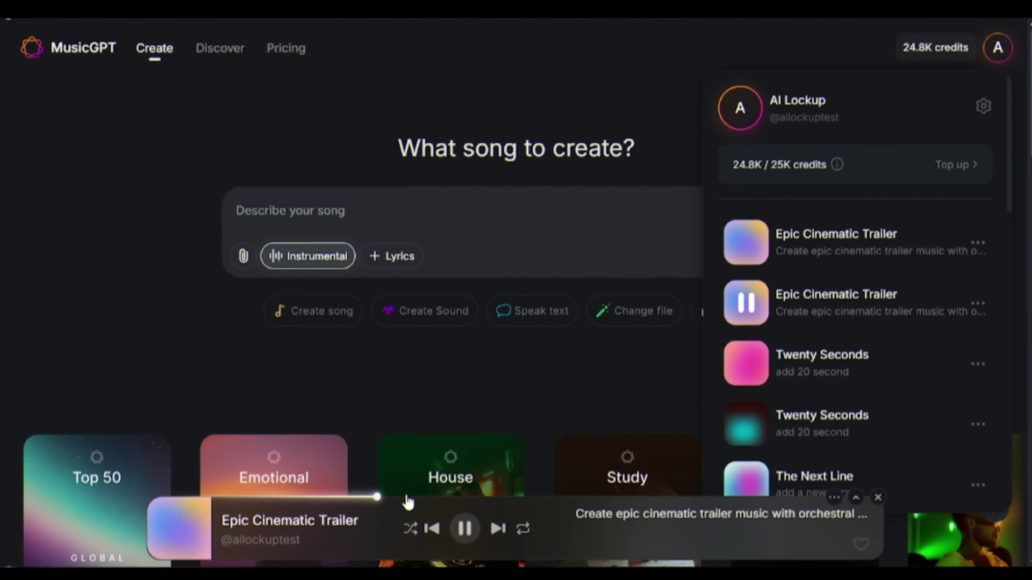
pyautogui.click(464, 529)
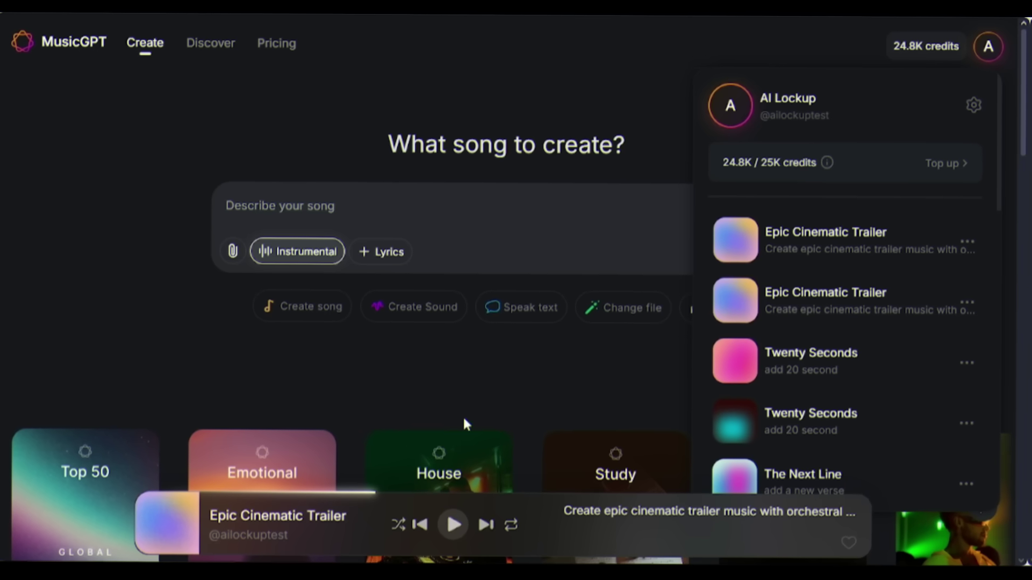
# - Close the library panel and download Whispering Heart as a full-song MP3
pyautogui.click(417, 381)
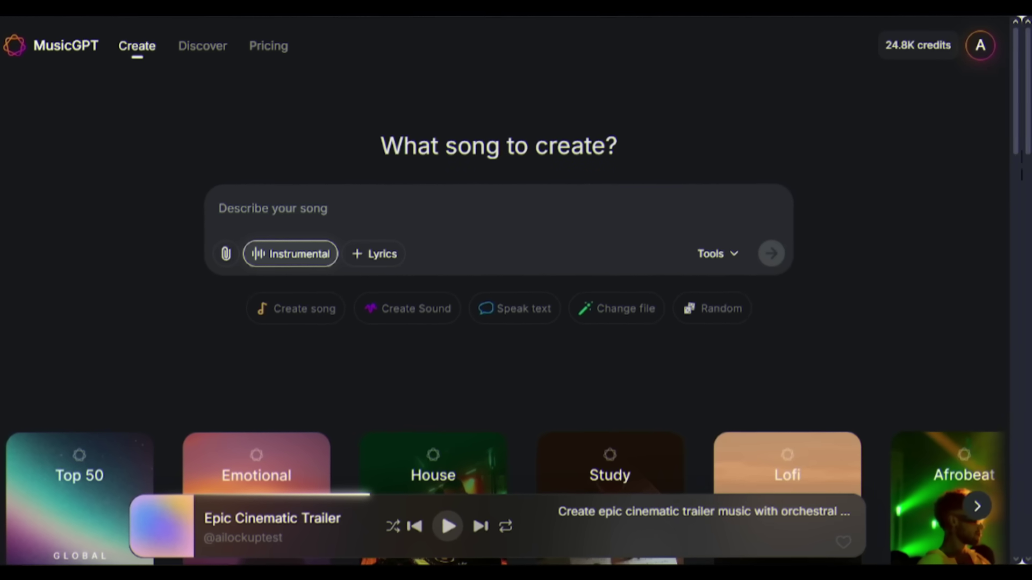
pyautogui.moveTo(1022, 53); pyautogui.dragTo(1011, 102)
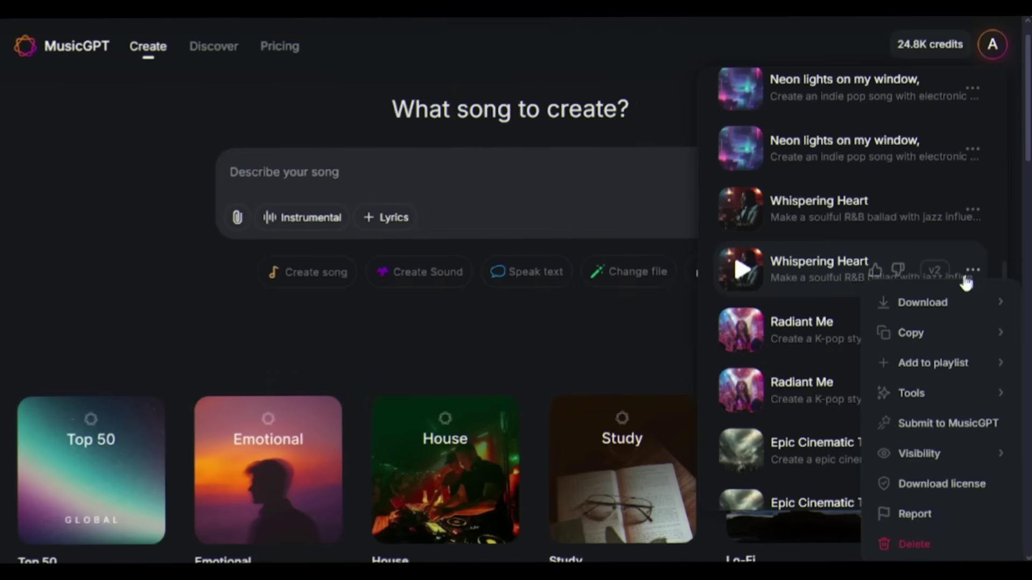
pyautogui.moveTo(913, 304)
pyautogui.click(771, 310)
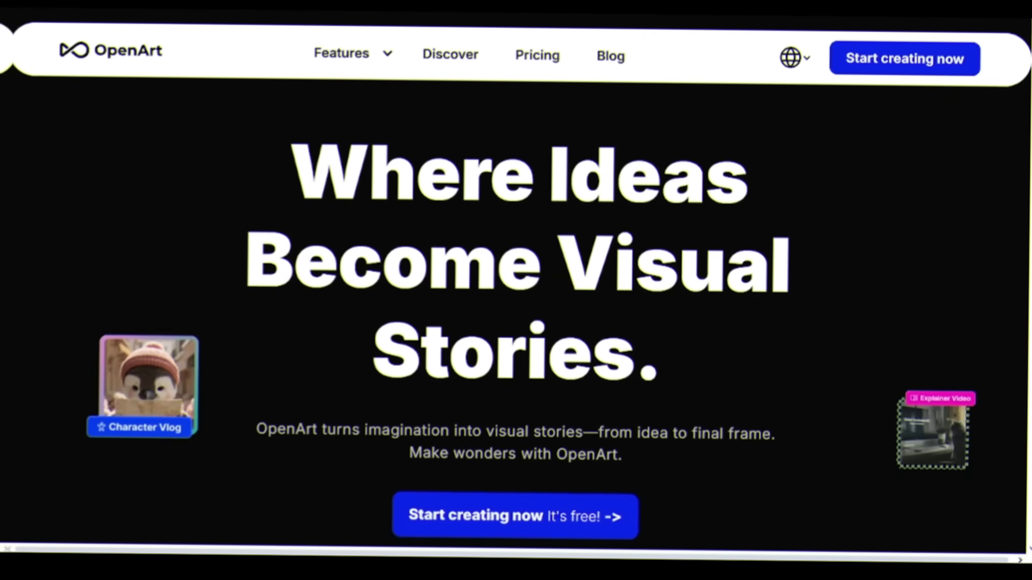
# - Scroll the OpenArt dashboard to reach the Music Video story template
pyautogui.scroll(-4, 516, 290)
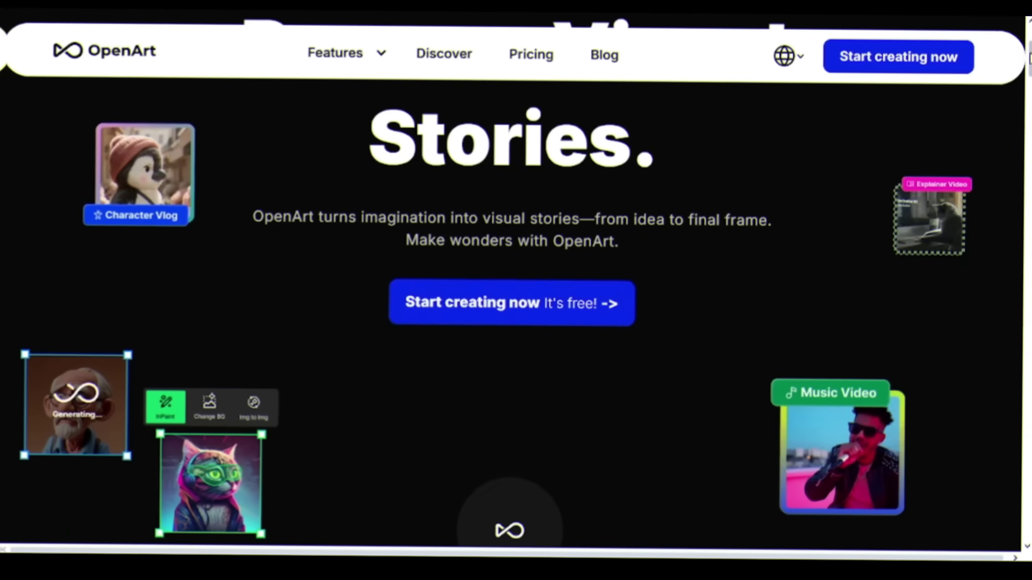
pyautogui.scroll(4, 515, 290)
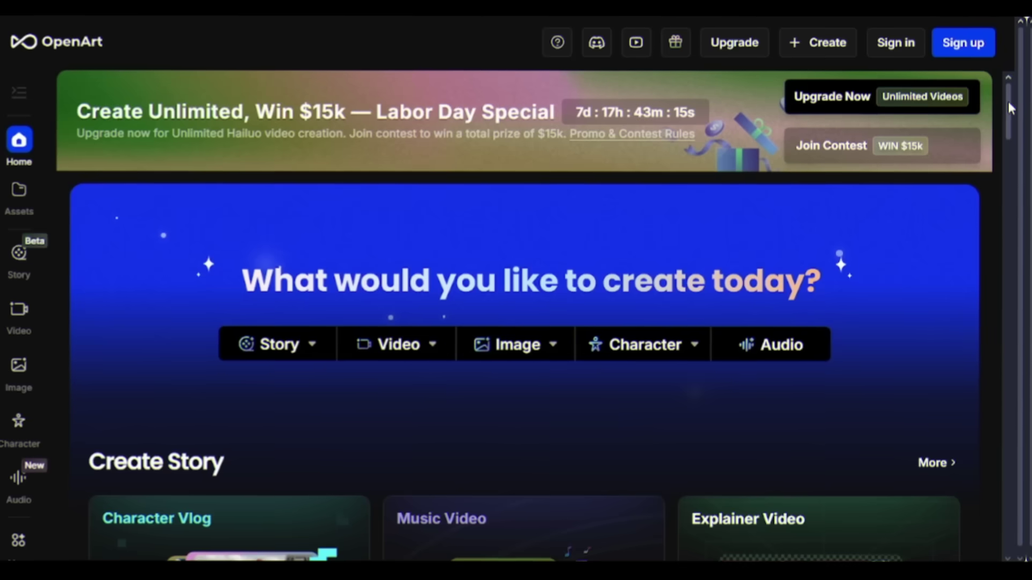
pyautogui.scroll(-5, 1005, 109)
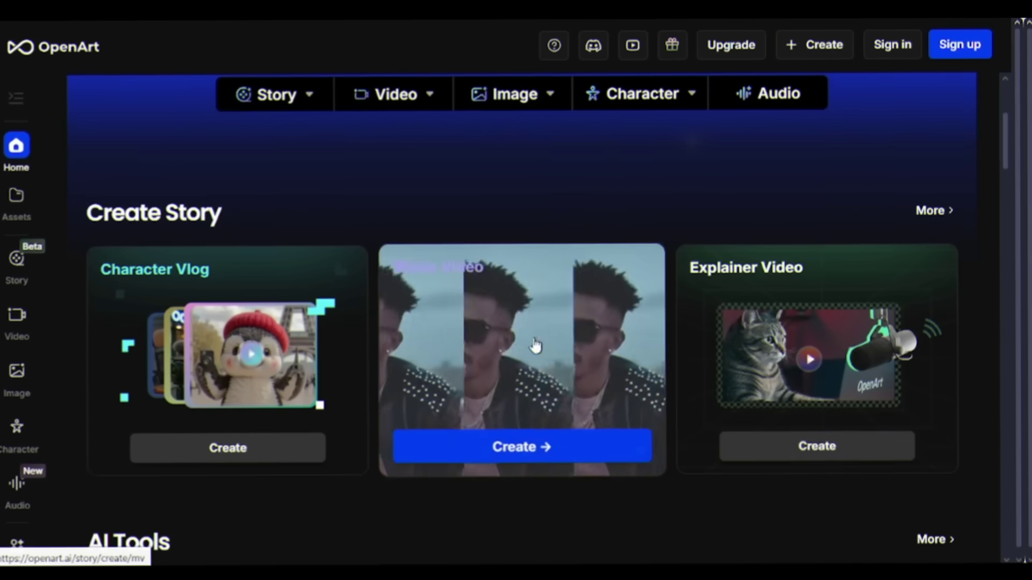
# - Start a Music Video story and upload the WhisperingHeart song file, trimmed to 0:55
pyautogui.click(513, 297)
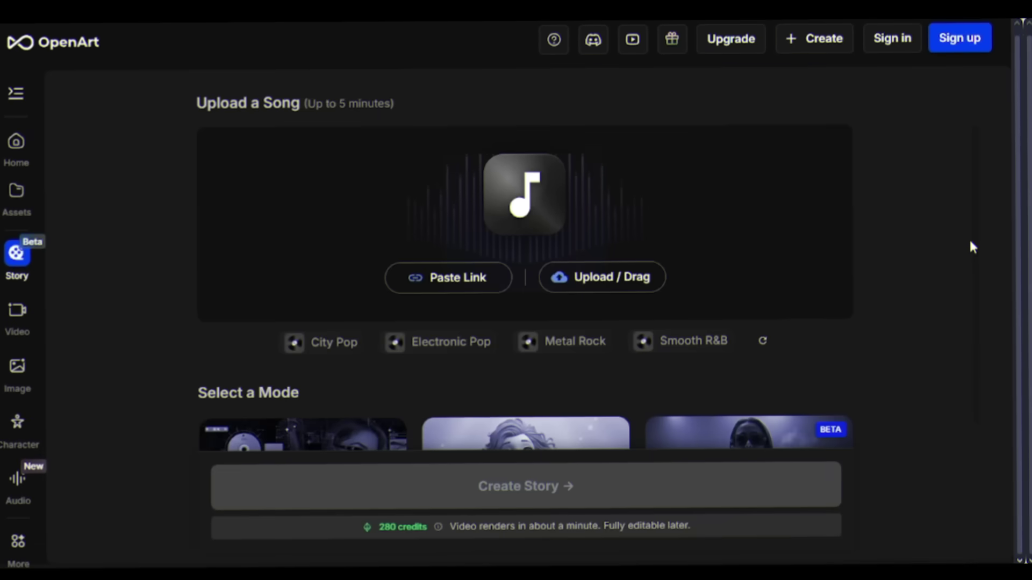
pyautogui.click(602, 278)
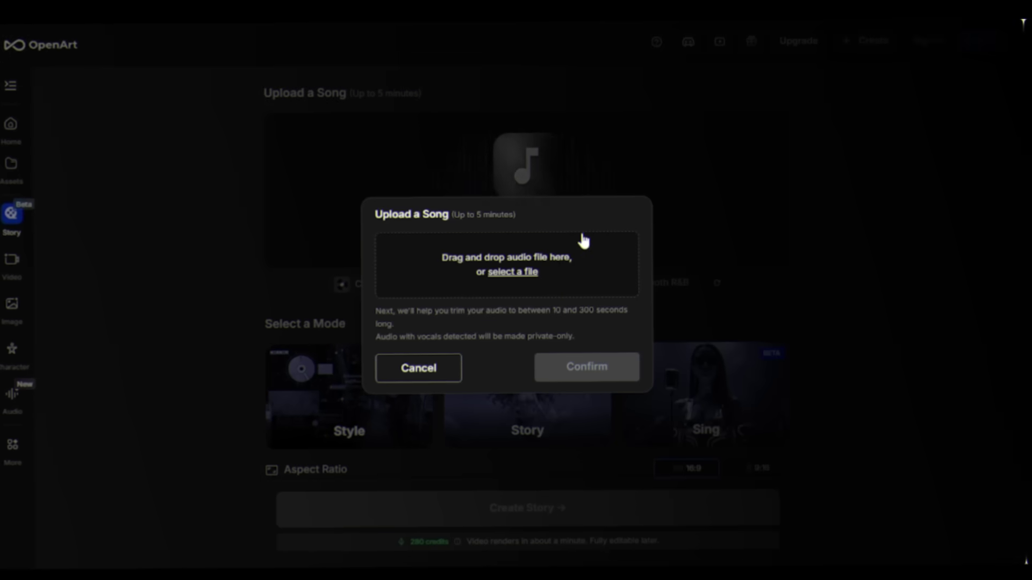
pyautogui.click(557, 272)
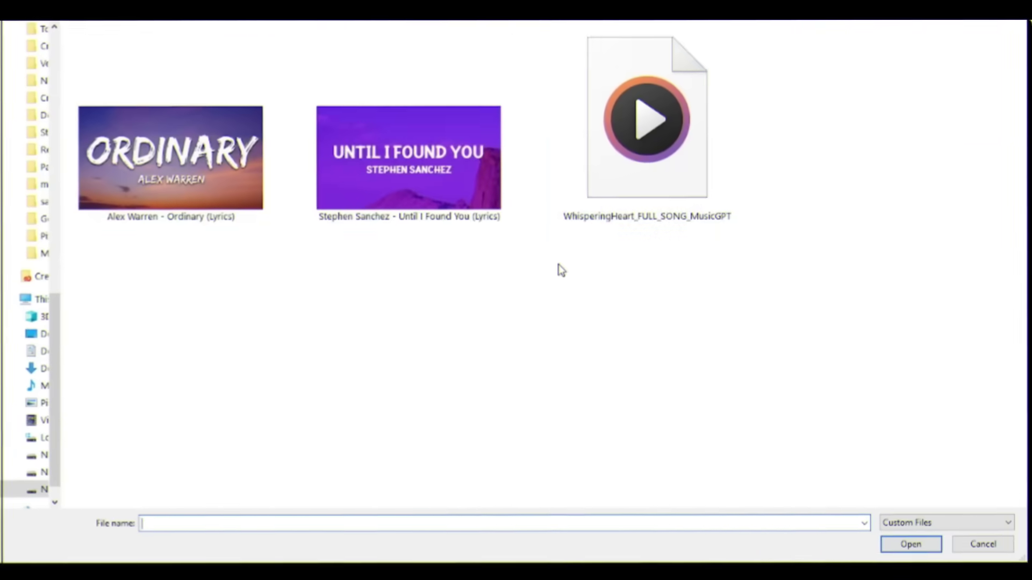
pyautogui.doubleClick(642, 169)
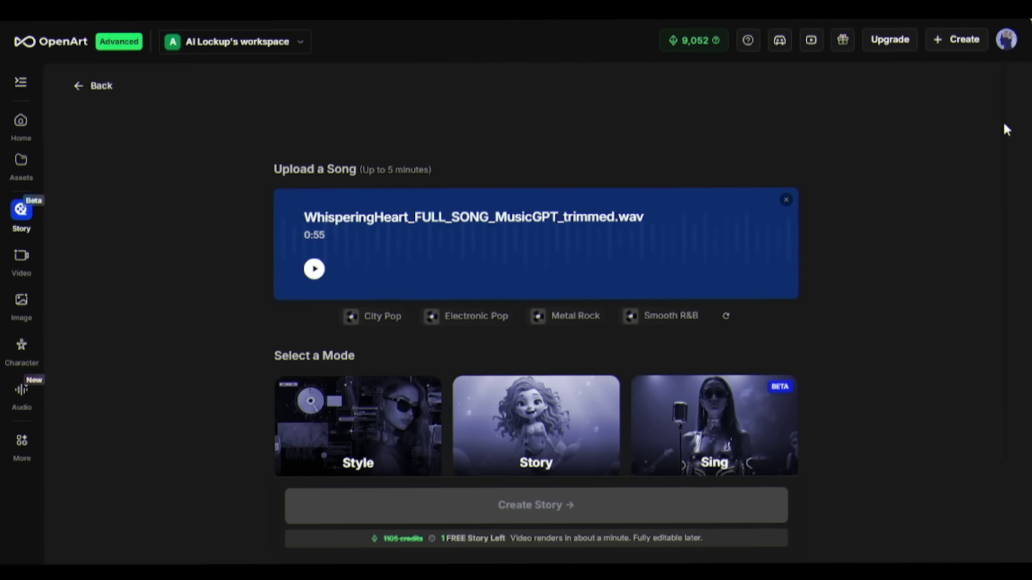
# - Compare the Style and Sing modes, then settle on Story mode at 16:9
pyautogui.scroll(-3, 1002, 161)
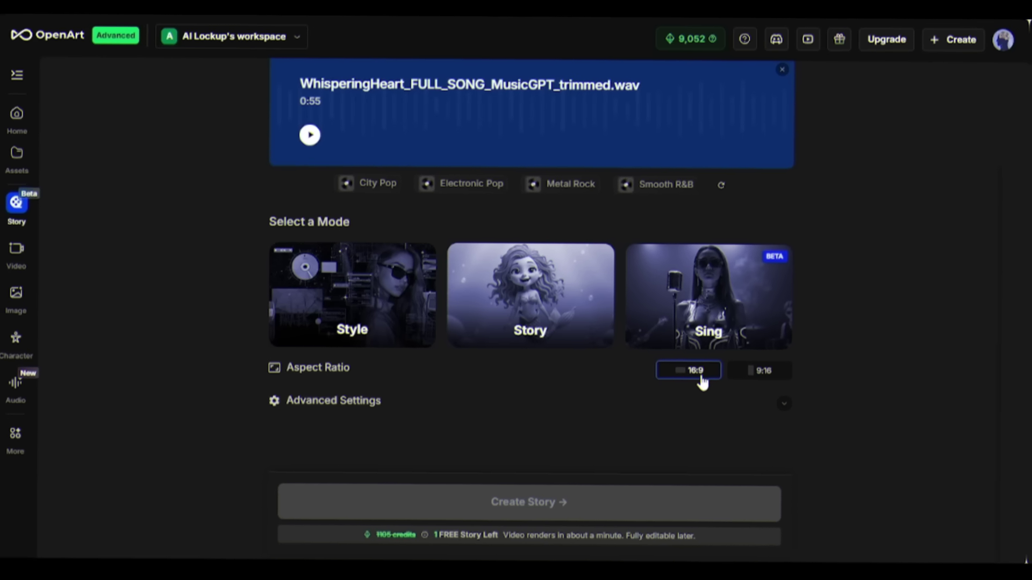
pyautogui.click(777, 404)
pyautogui.scroll(-2, 779, 410)
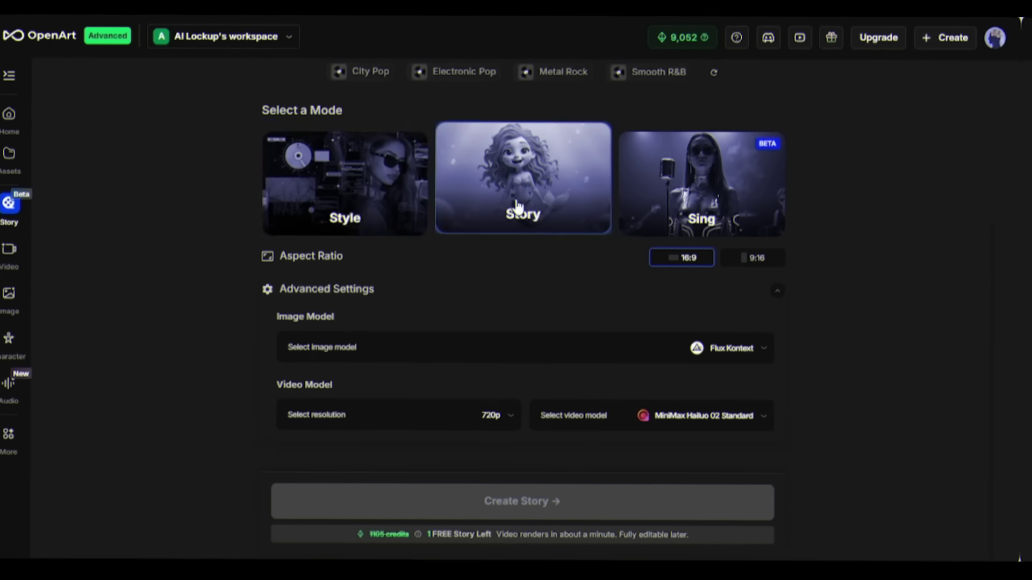
pyautogui.click(329, 212)
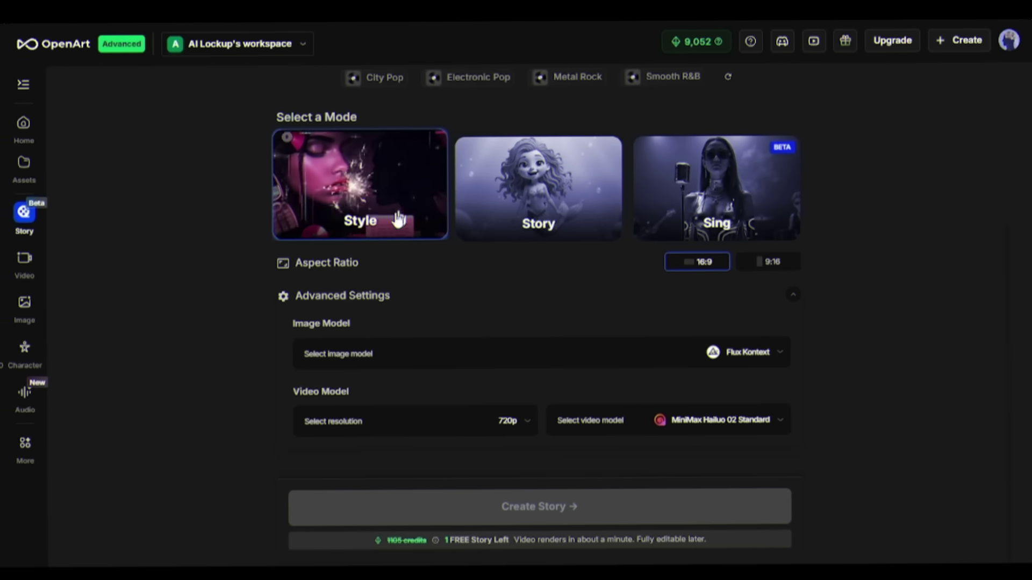
pyautogui.click(714, 225)
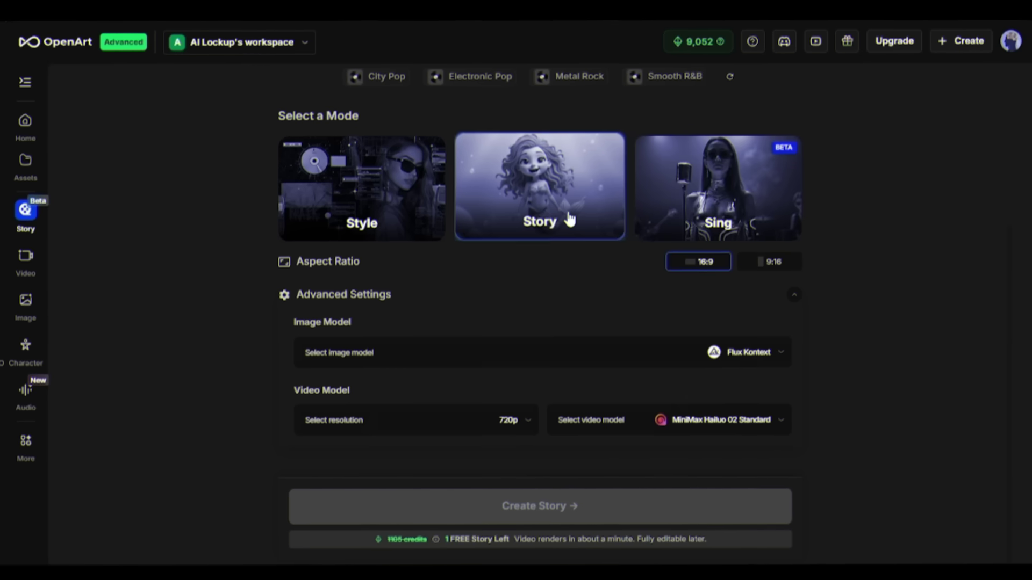
pyautogui.click(567, 220)
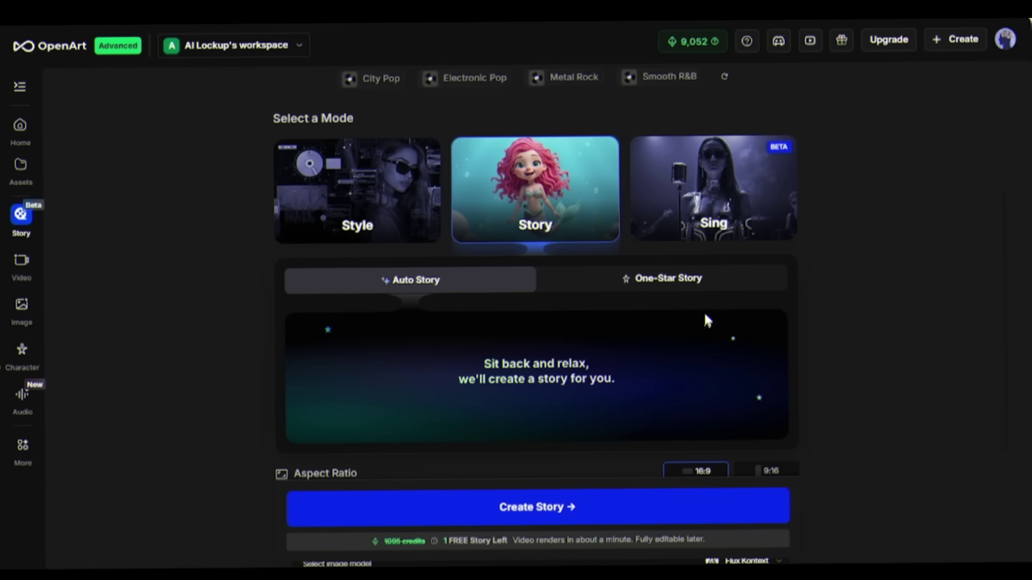
# - Try character-based story building, then return to Auto Story
pyautogui.click(693, 284)
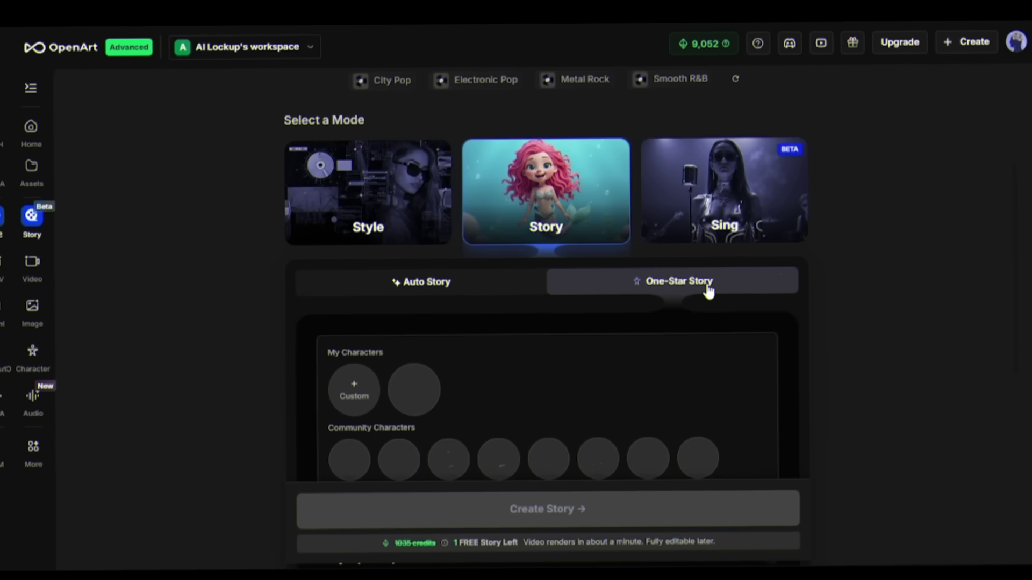
pyautogui.scroll(-2, 564, 242)
pyautogui.click(454, 204)
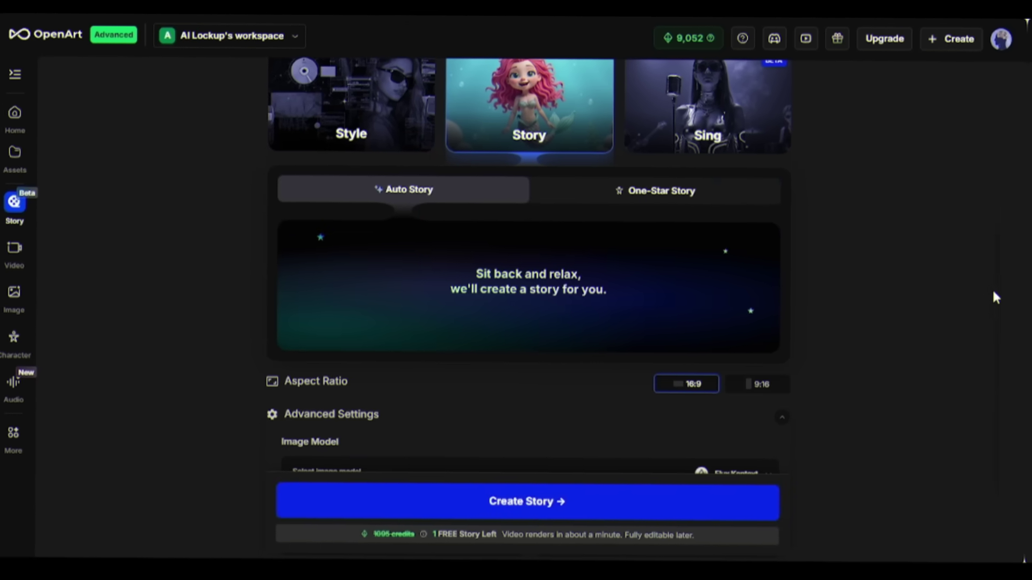
pyautogui.scroll(-3, 995, 289)
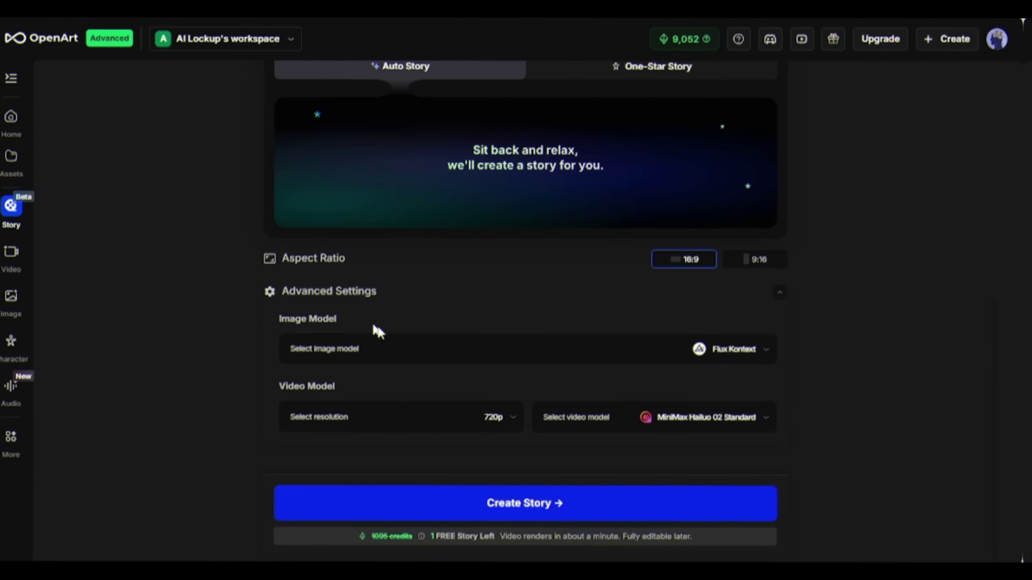
pyautogui.click(783, 293)
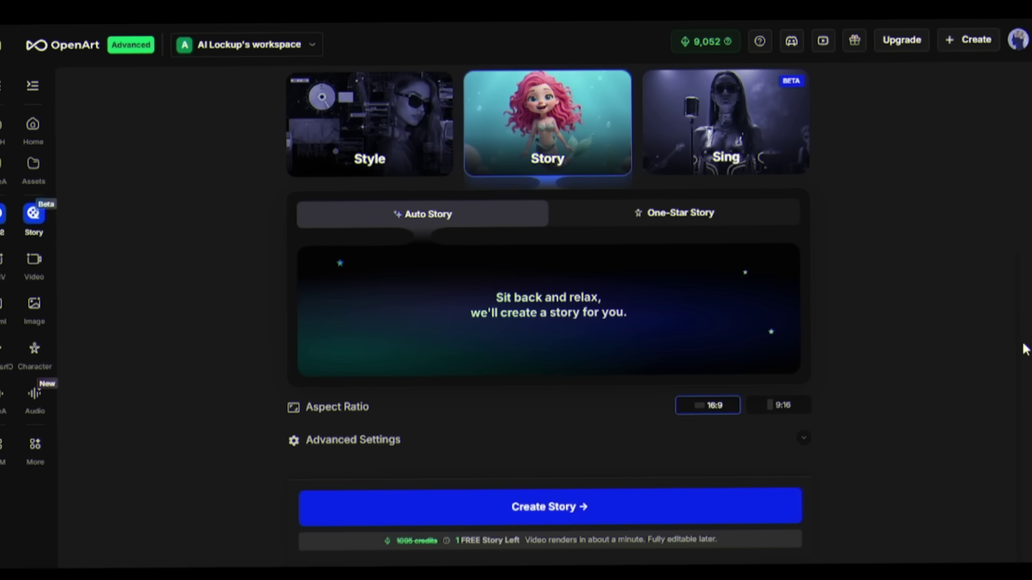
# - Keep Flux Kontext for images, set 1080p resolution, and pick Kling2.1 - Pro for video
pyautogui.click(804, 441)
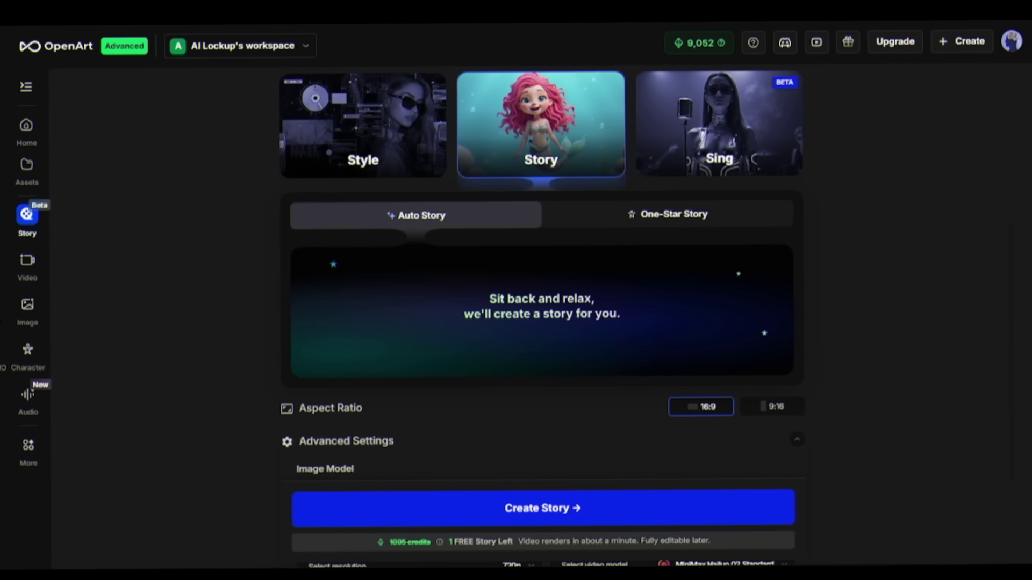
pyautogui.scroll(-3, 379, 446)
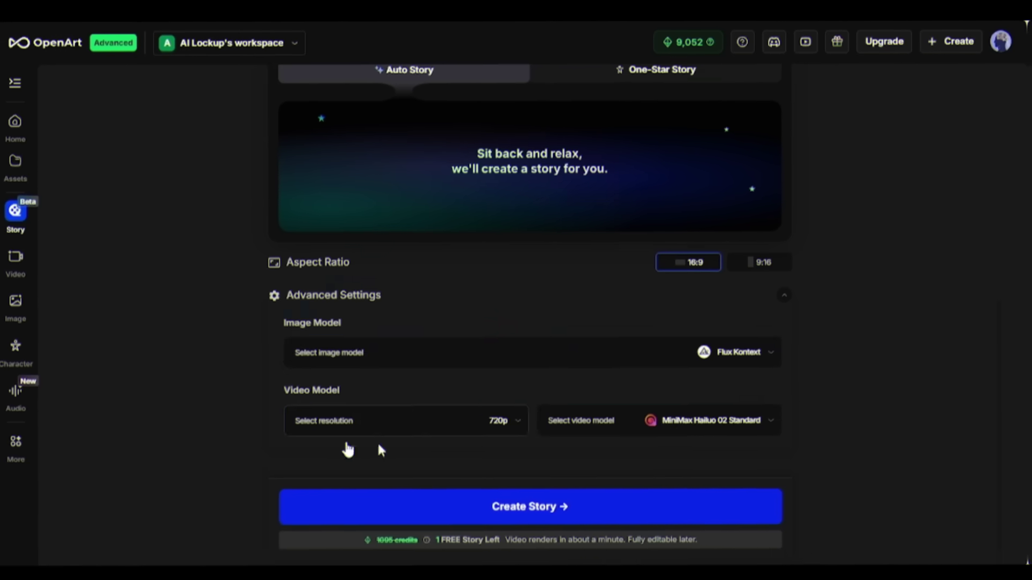
pyautogui.click(412, 353)
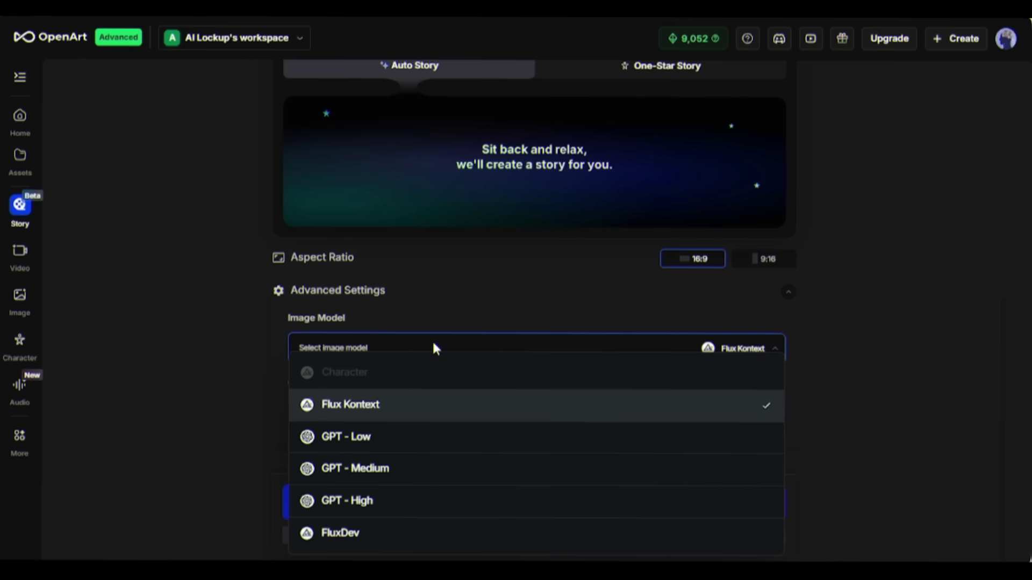
pyautogui.click(791, 358)
pyautogui.click(497, 412)
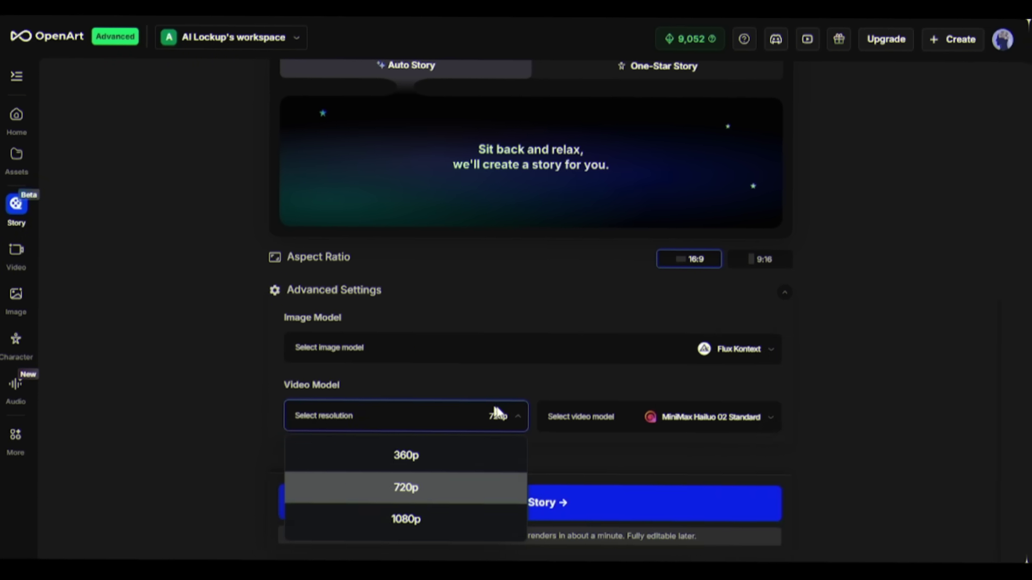
pyautogui.click(415, 531)
pyautogui.click(736, 414)
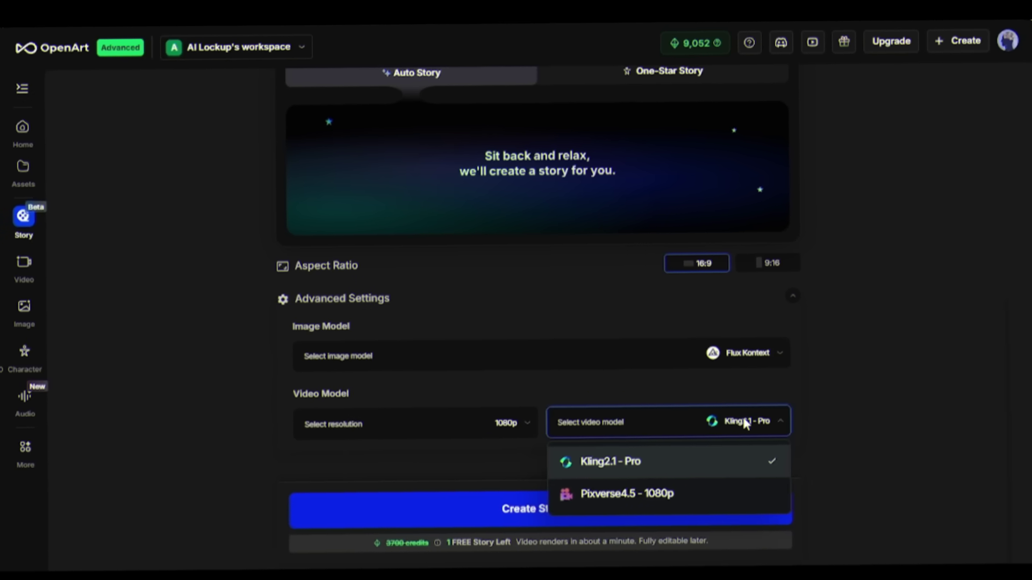
pyautogui.scroll(5, 1007, 268)
pyautogui.scroll(-1, 1005, 258)
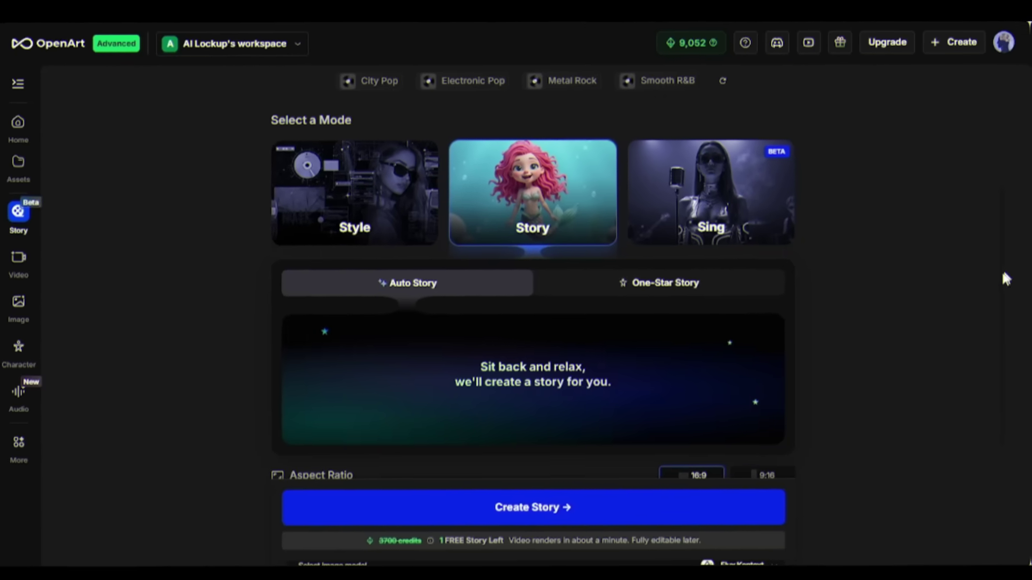
pyautogui.click(673, 283)
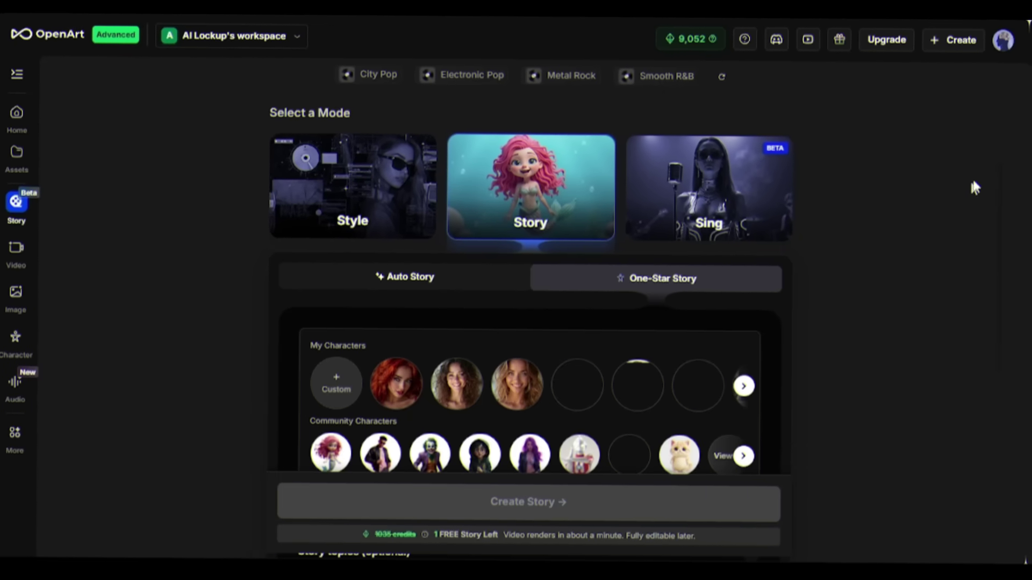
pyautogui.scroll(-3, 997, 152)
pyautogui.click(721, 290)
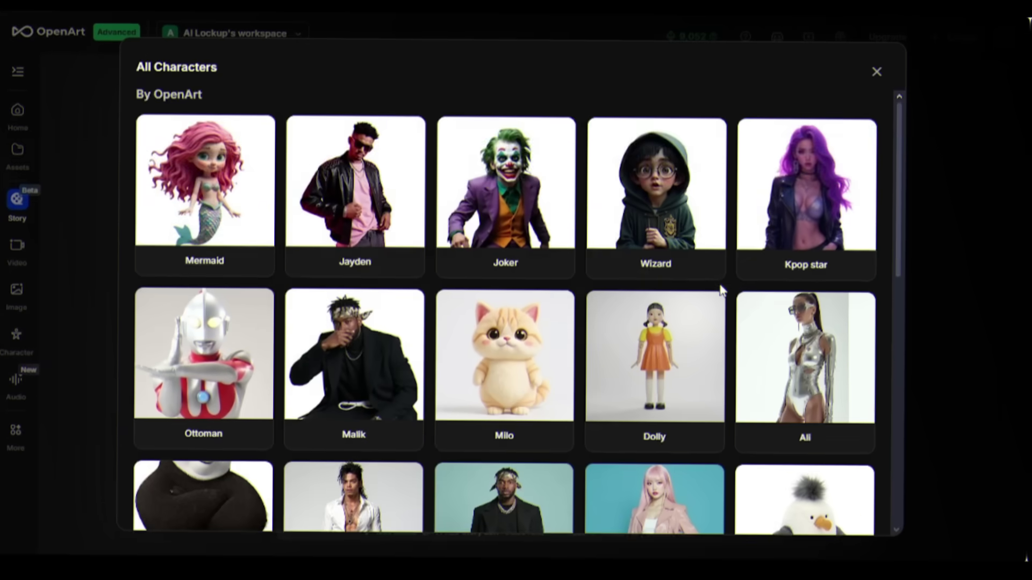
pyautogui.moveTo(897, 171); pyautogui.dragTo(888, 439)
pyautogui.click(930, 234)
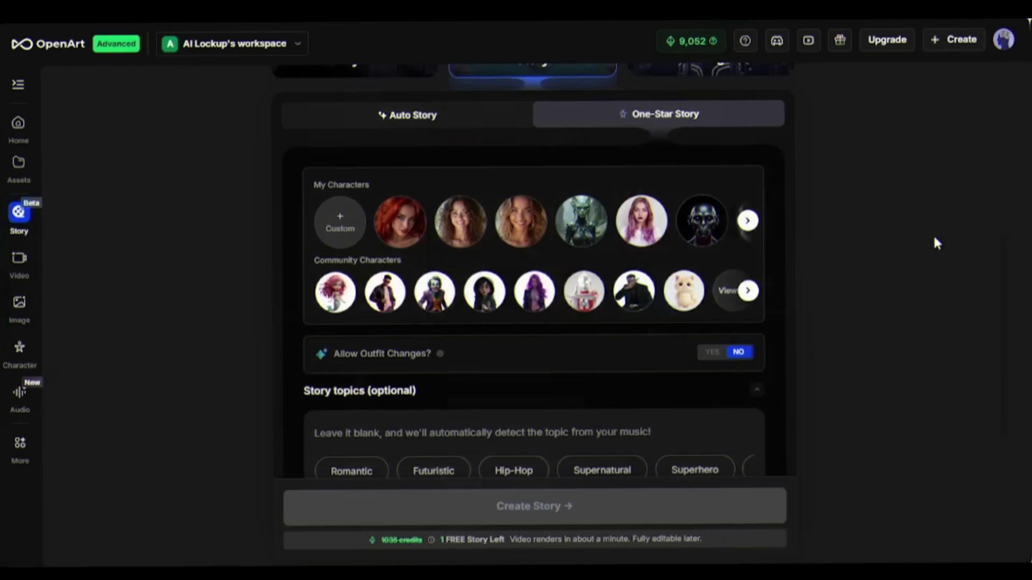
pyautogui.click(747, 220)
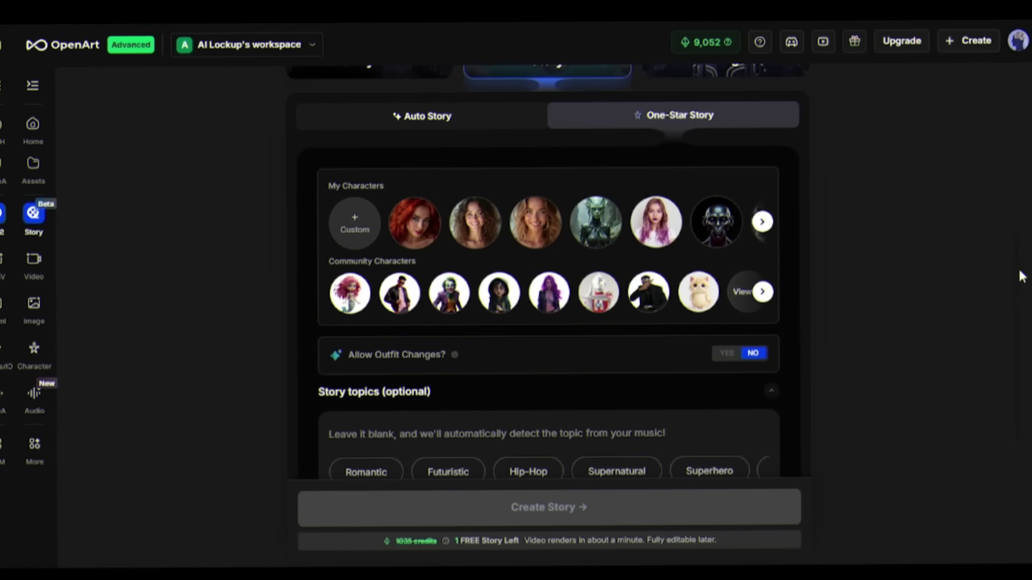
pyautogui.scroll(-3, 1012, 279)
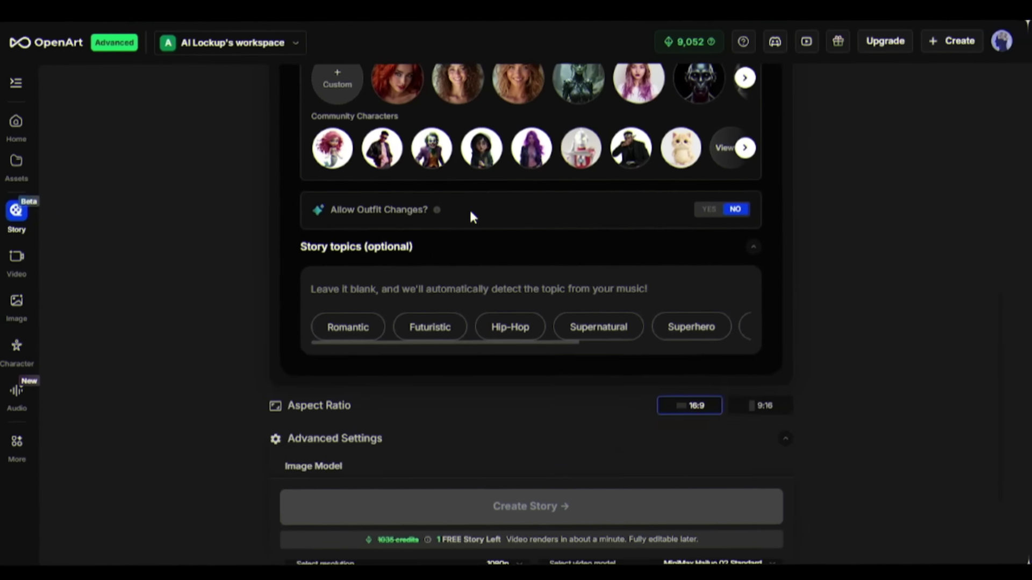
pyautogui.scroll(5, 962, 341)
pyautogui.click(430, 238)
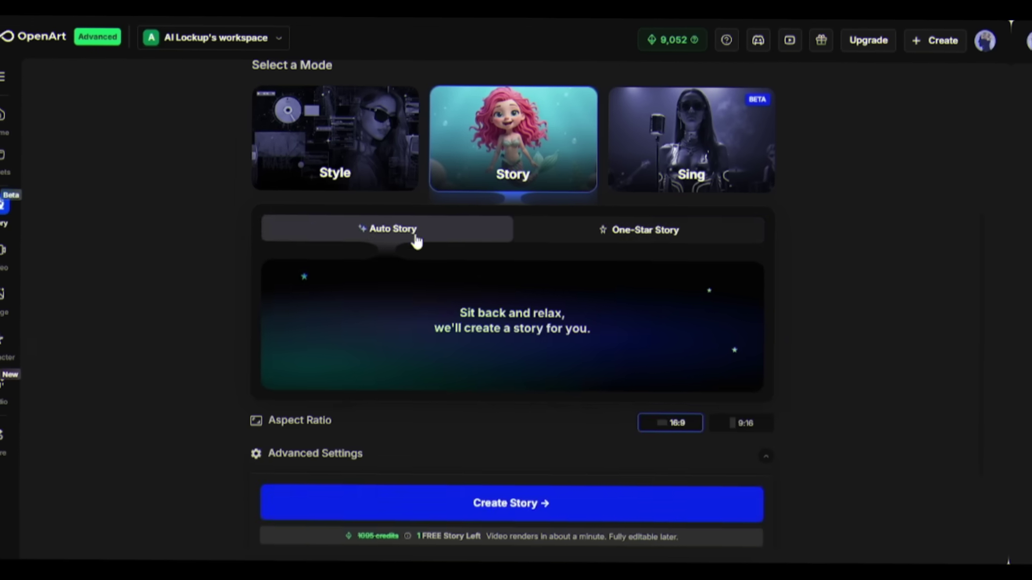
pyautogui.scroll(-3, 483, 403)
# - Run Create Story to generate the music video from the Whispering Heart song
pyautogui.click(531, 508)
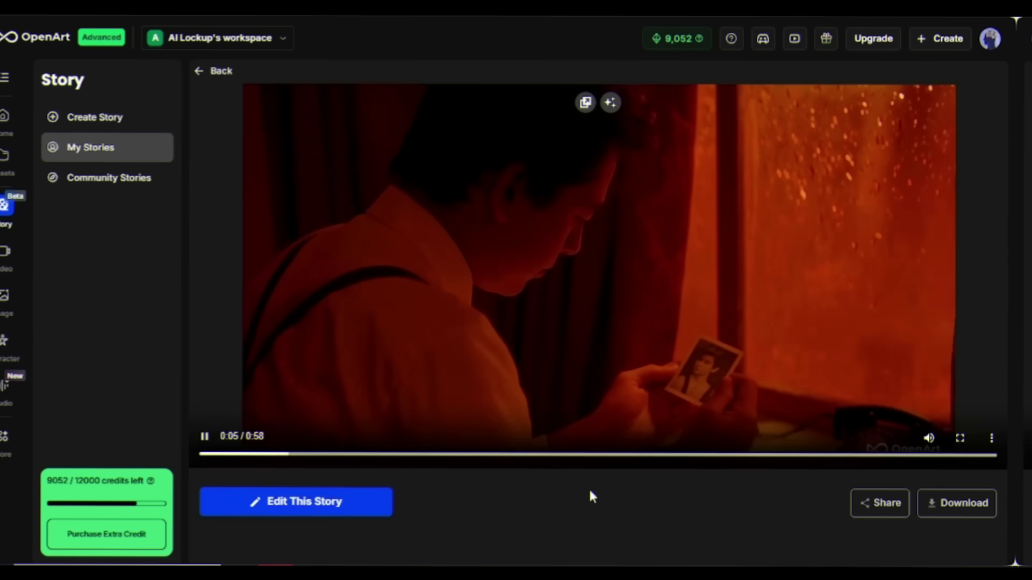
# - Download the finished story video and open its still images in the editor
pyautogui.click(949, 504)
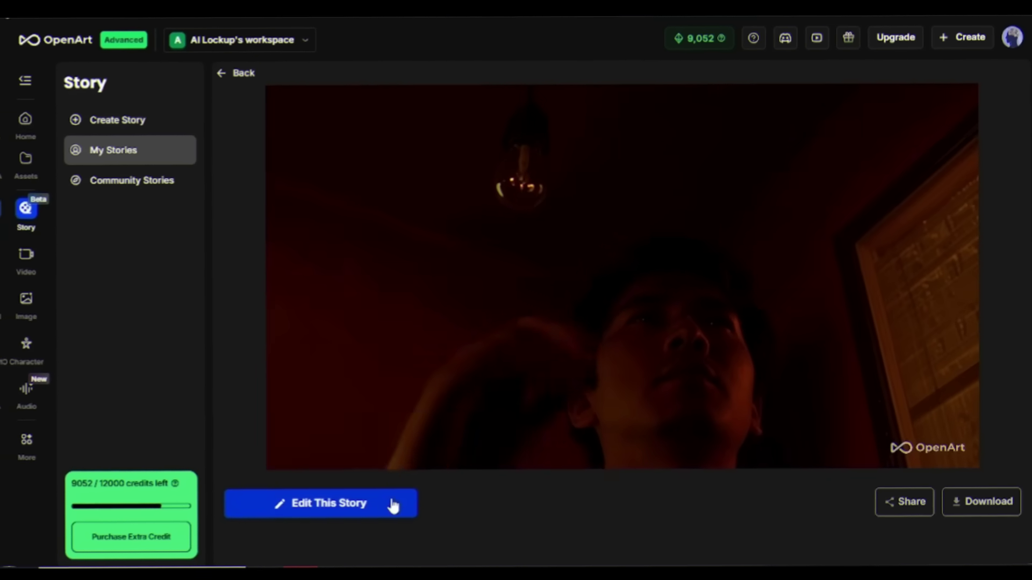
pyautogui.click(379, 502)
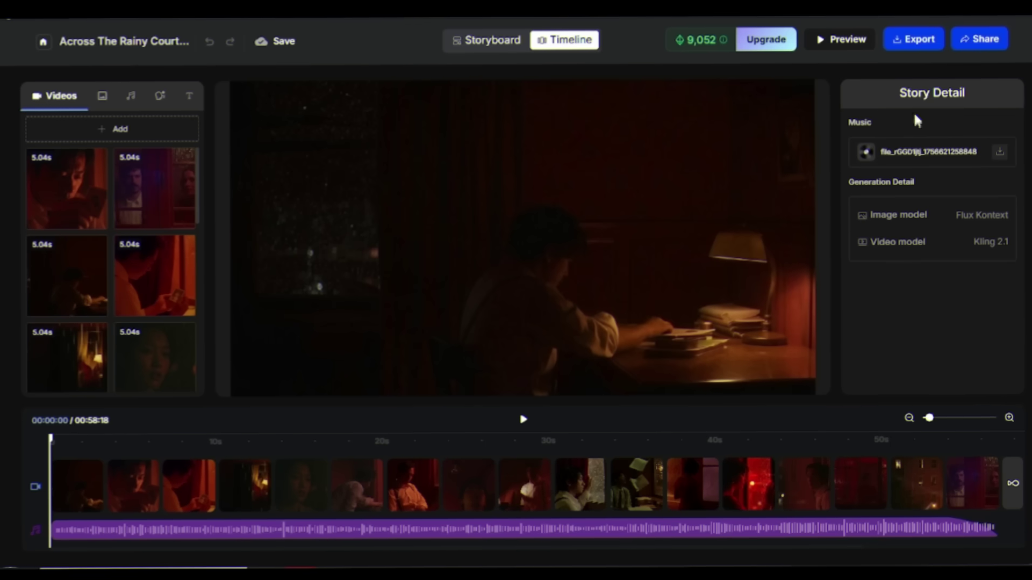
pyautogui.click(100, 97)
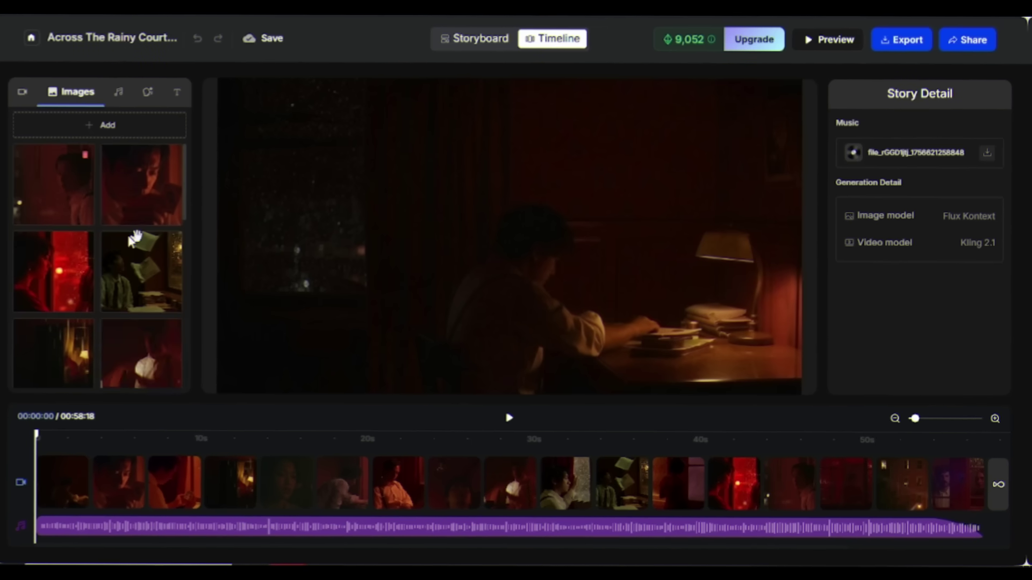
# - Change scene 3's still-image prompt to describe a female photograph
pyautogui.scroll(-3, 141, 194)
pyautogui.click(141, 192)
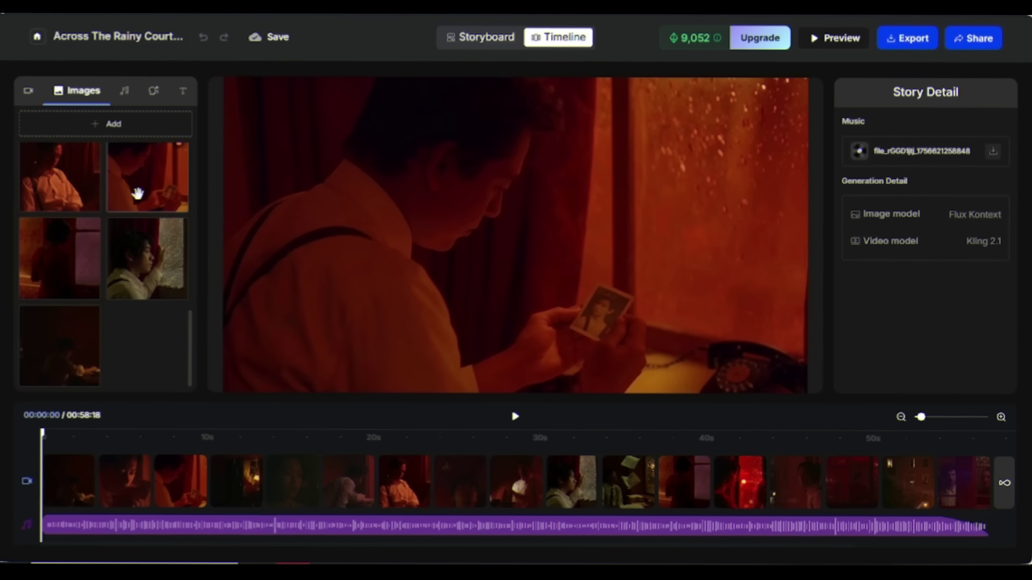
pyautogui.scroll(2, 135, 193)
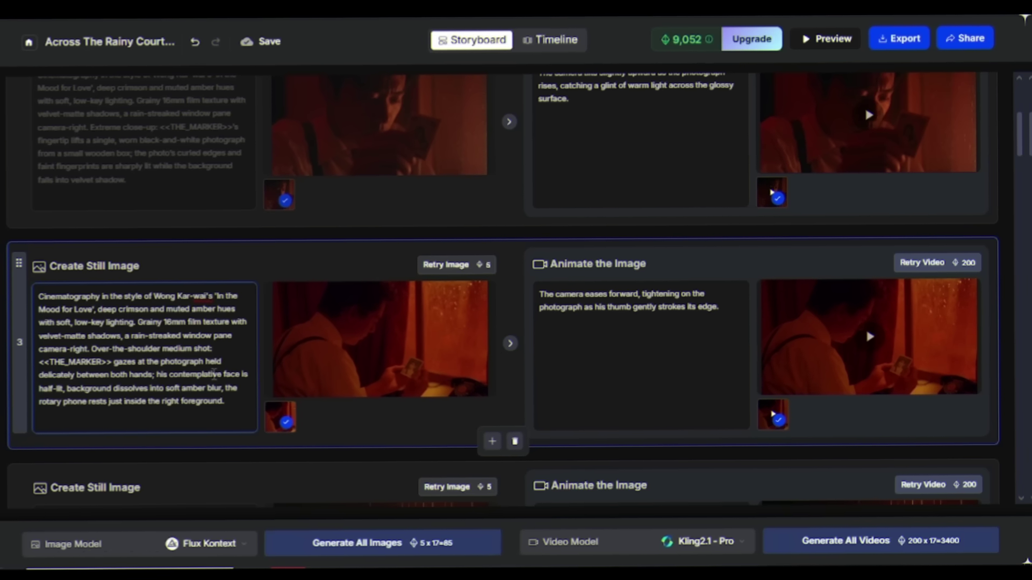
pyautogui.write('female photograph held')
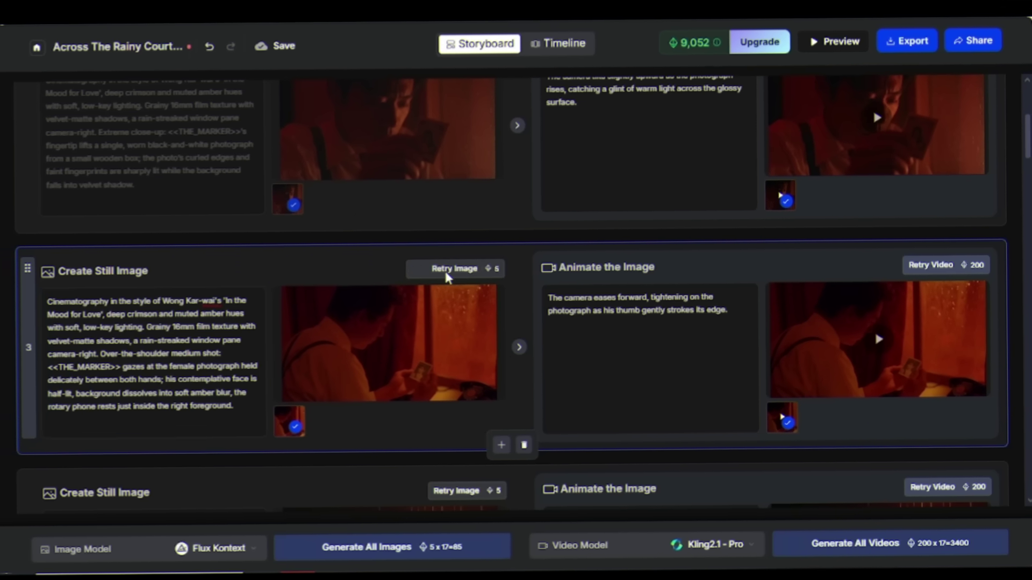
# - Scroll through the storyboard scenes while scene 3's still image regenerates
pyautogui.scroll(-2, 449, 283)
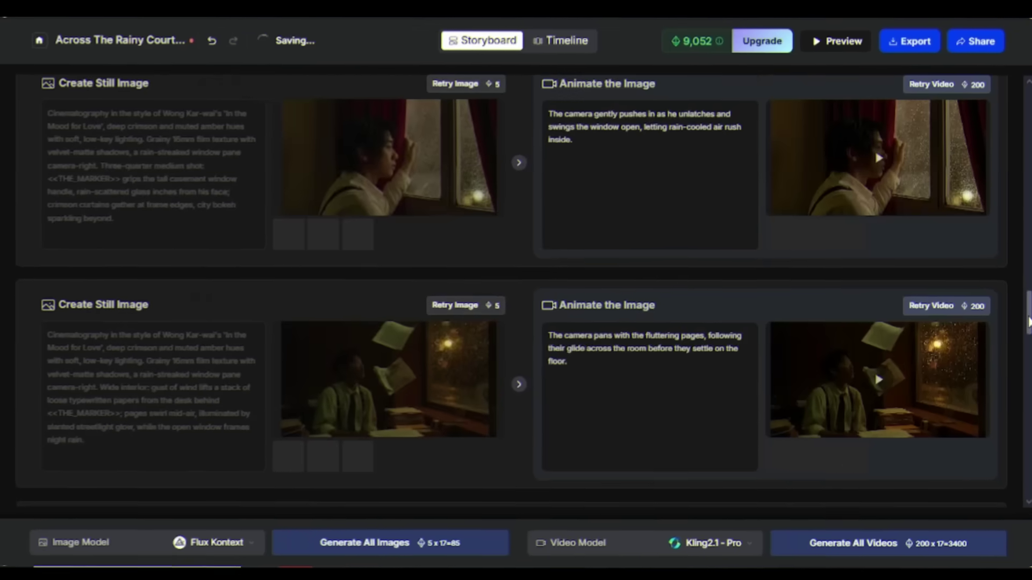
pyautogui.scroll(10, 516, 290)
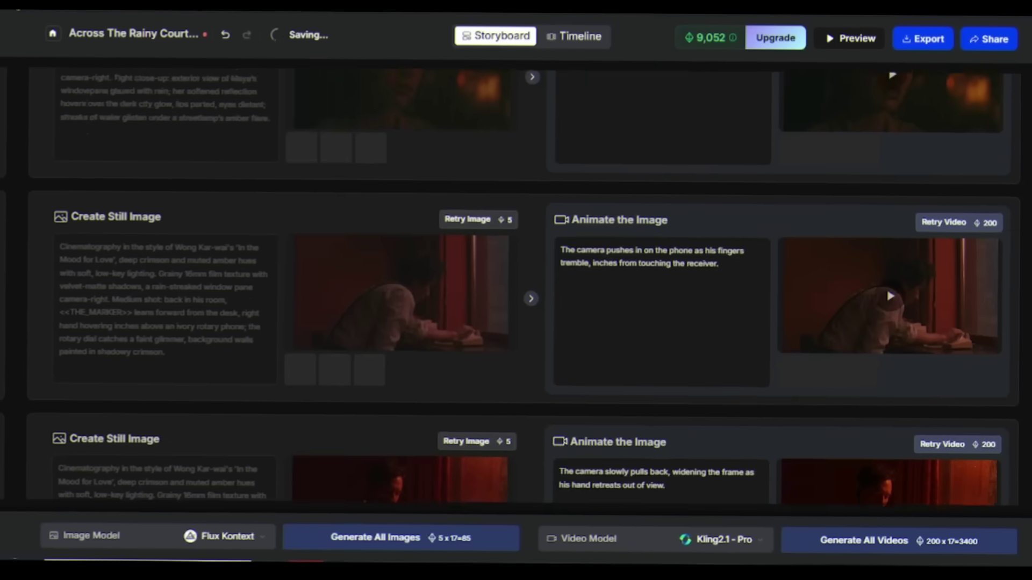